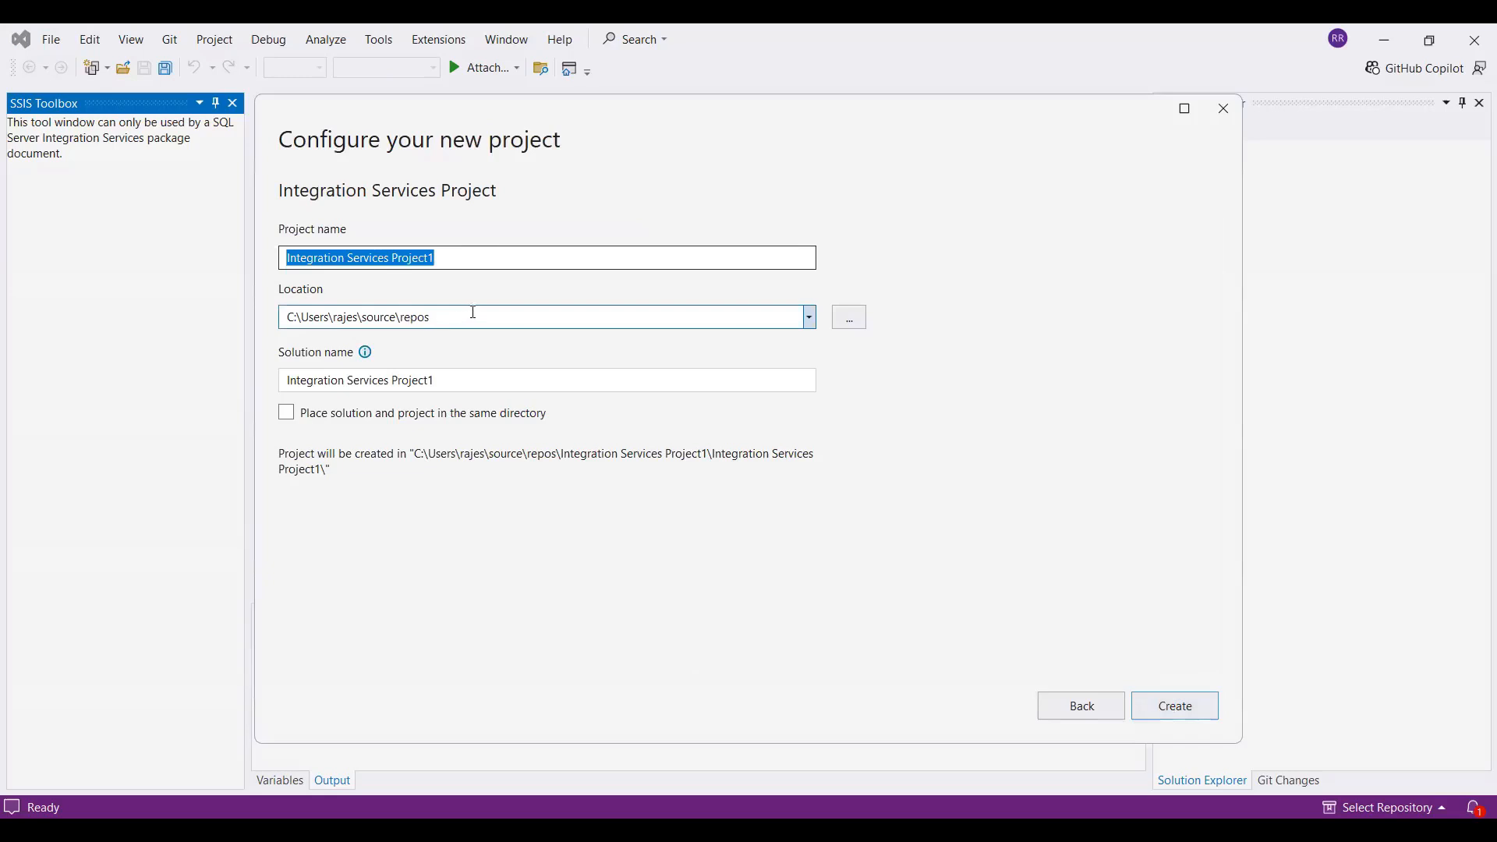
Create the Integration Services project with the name Integration Services Project1, located in C:\Downloads
{"action": "left_click", "coordinate": [851, 320]}
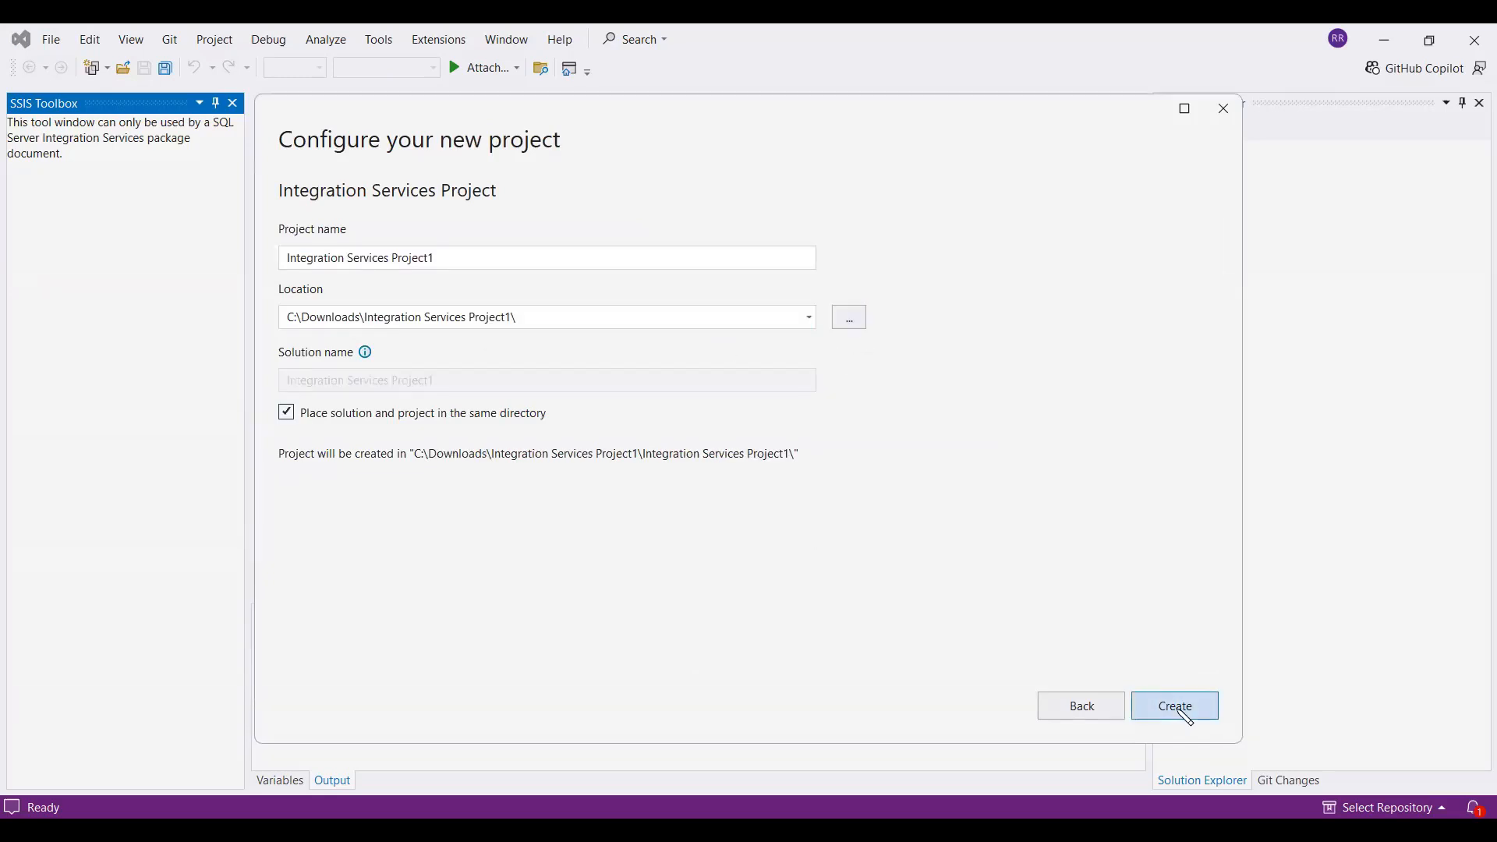
{"action": "left_click", "coordinate": [1178, 709]}
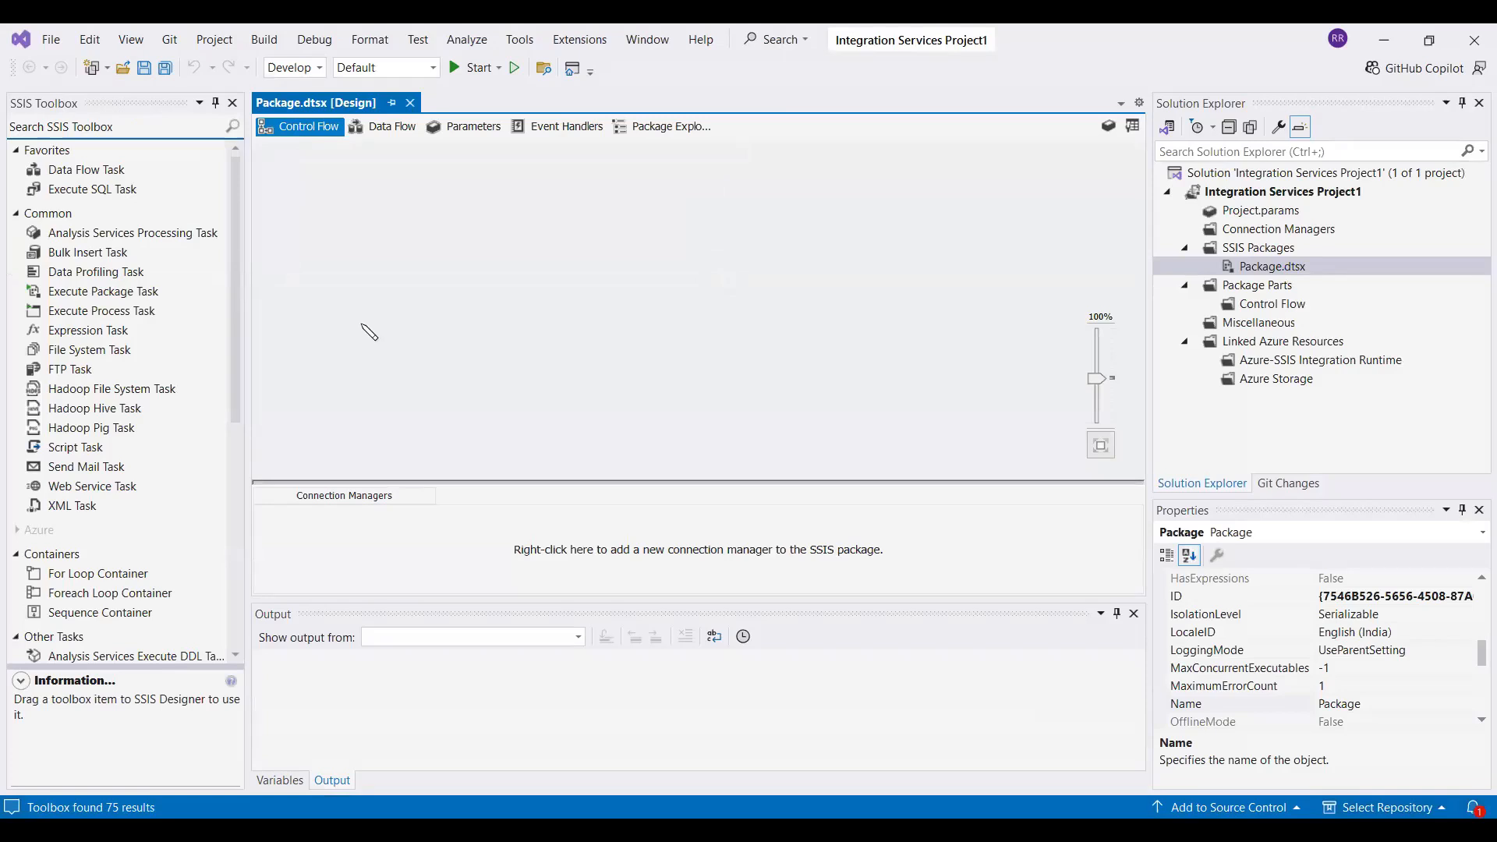
Add an XML Task to the control flow of Package.dtsx
{"action": "scroll", "coordinate": [70, 489], "scroll_direction": "down", "scroll_amount": 6}
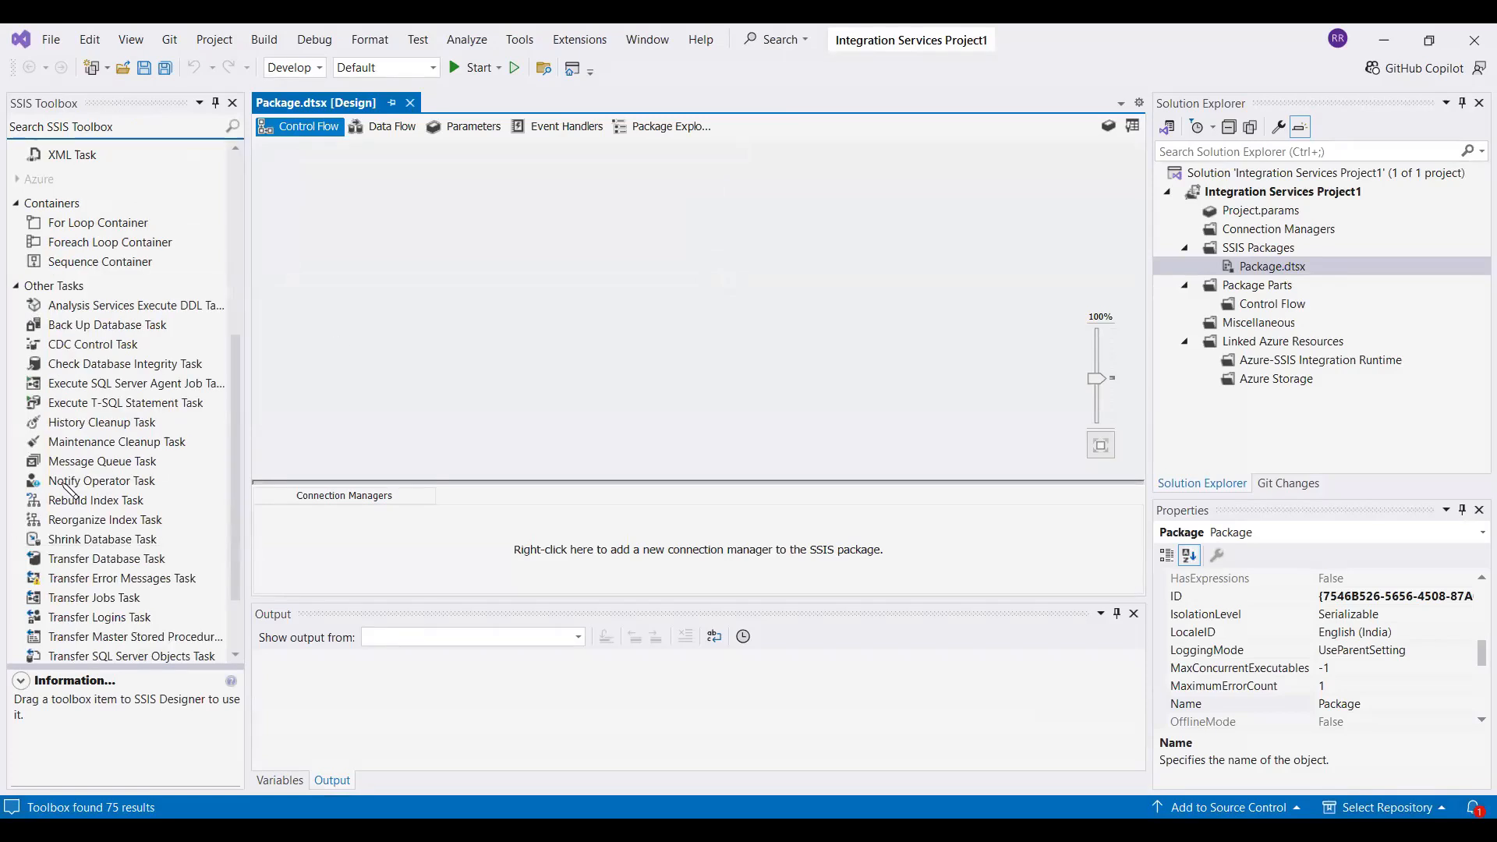
{"action": "scroll", "coordinate": [70, 488], "scroll_direction": "up", "scroll_amount": 6}
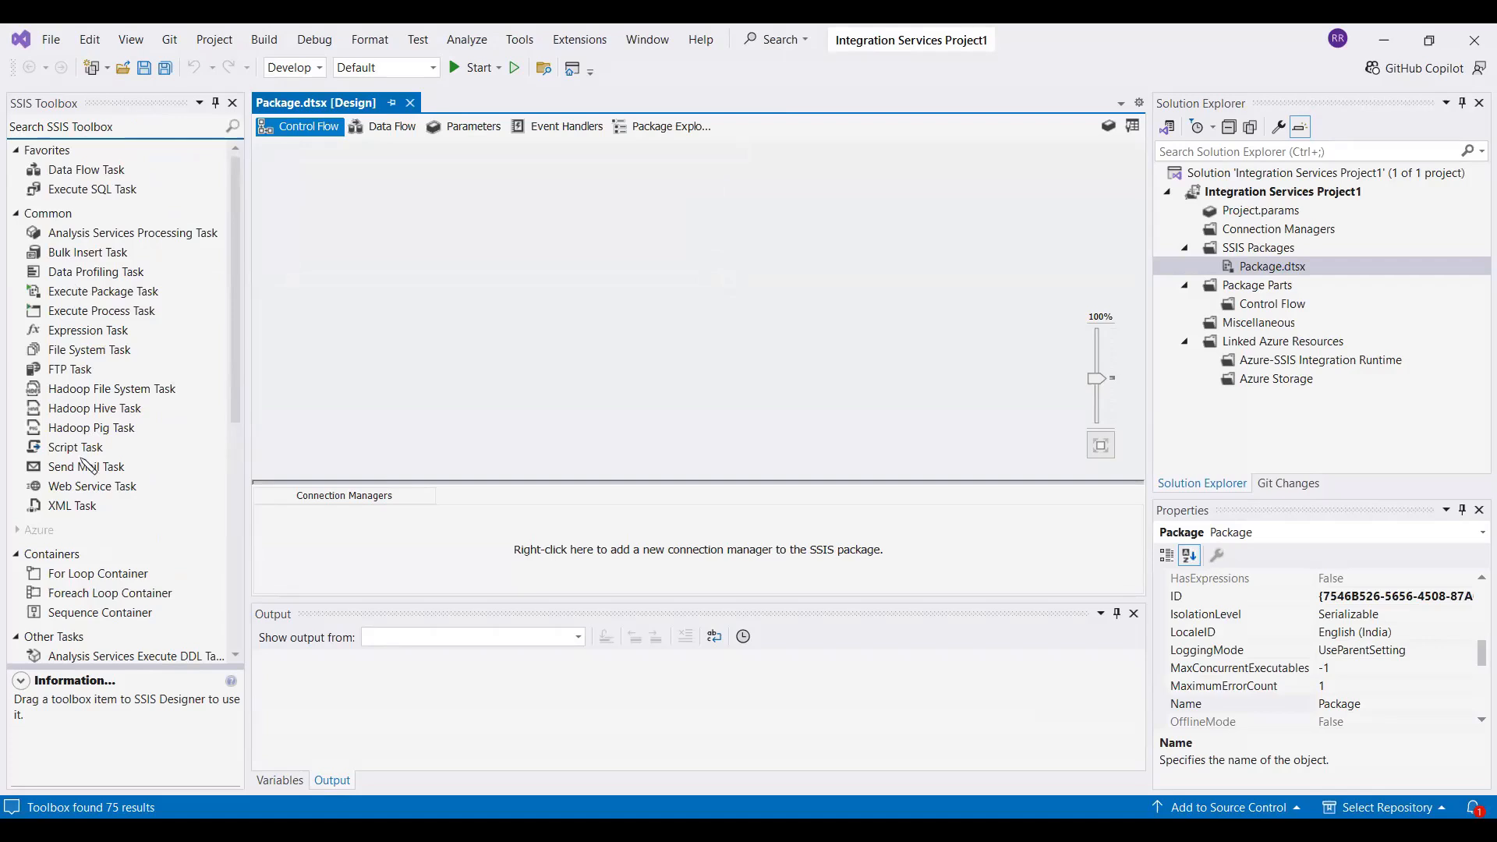
{"action": "left_click", "coordinate": [68, 507]}
{"action": "left_click_drag", "start_coordinate": [67, 506], "coordinate": [616, 280]}
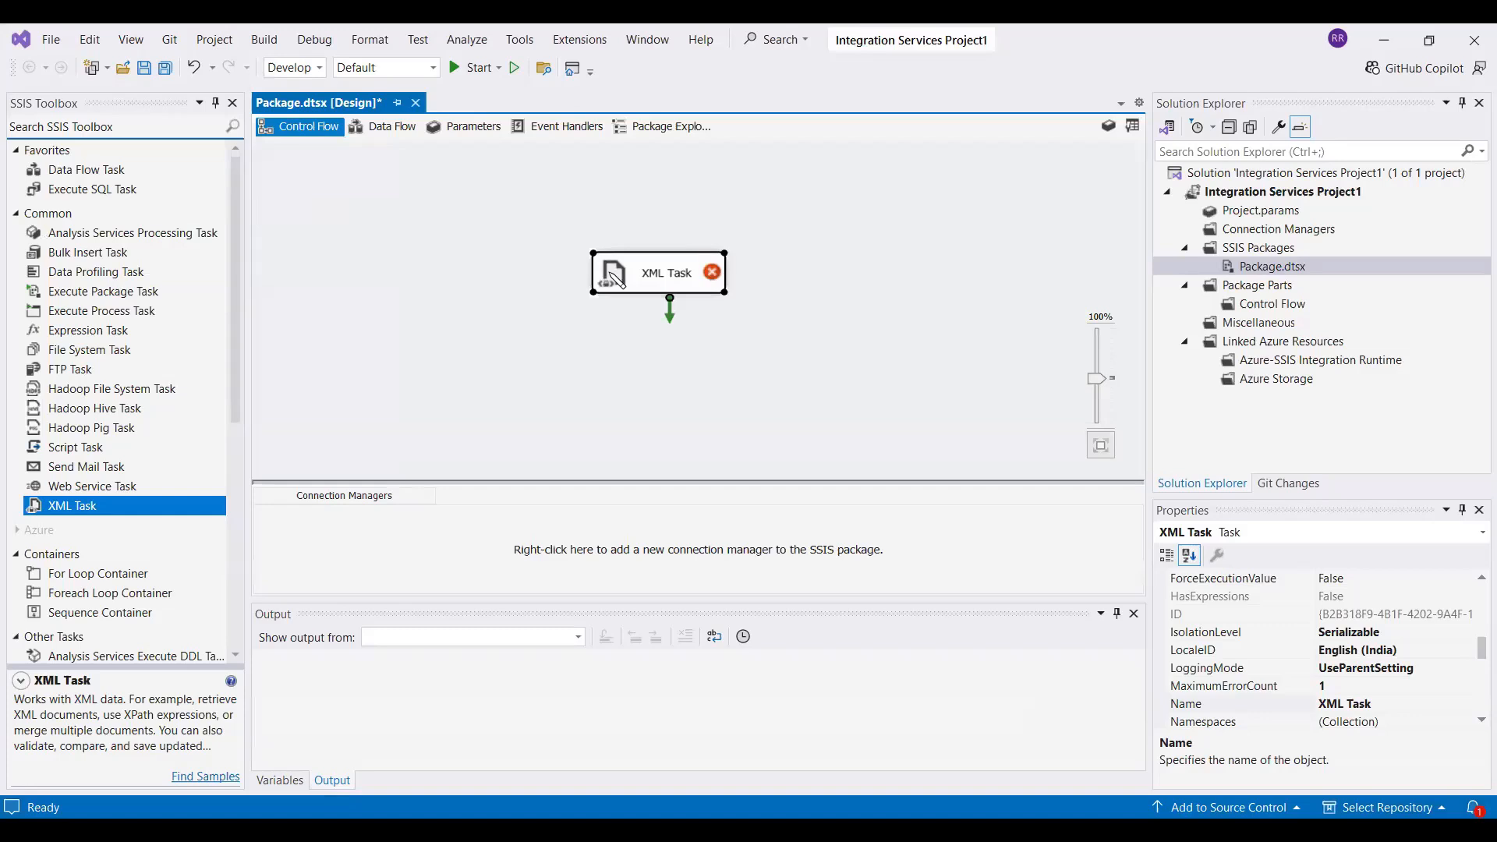
Open the XML Task for editing and set its OperationType to Merge
{"action": "double_click", "coordinate": [616, 279]}
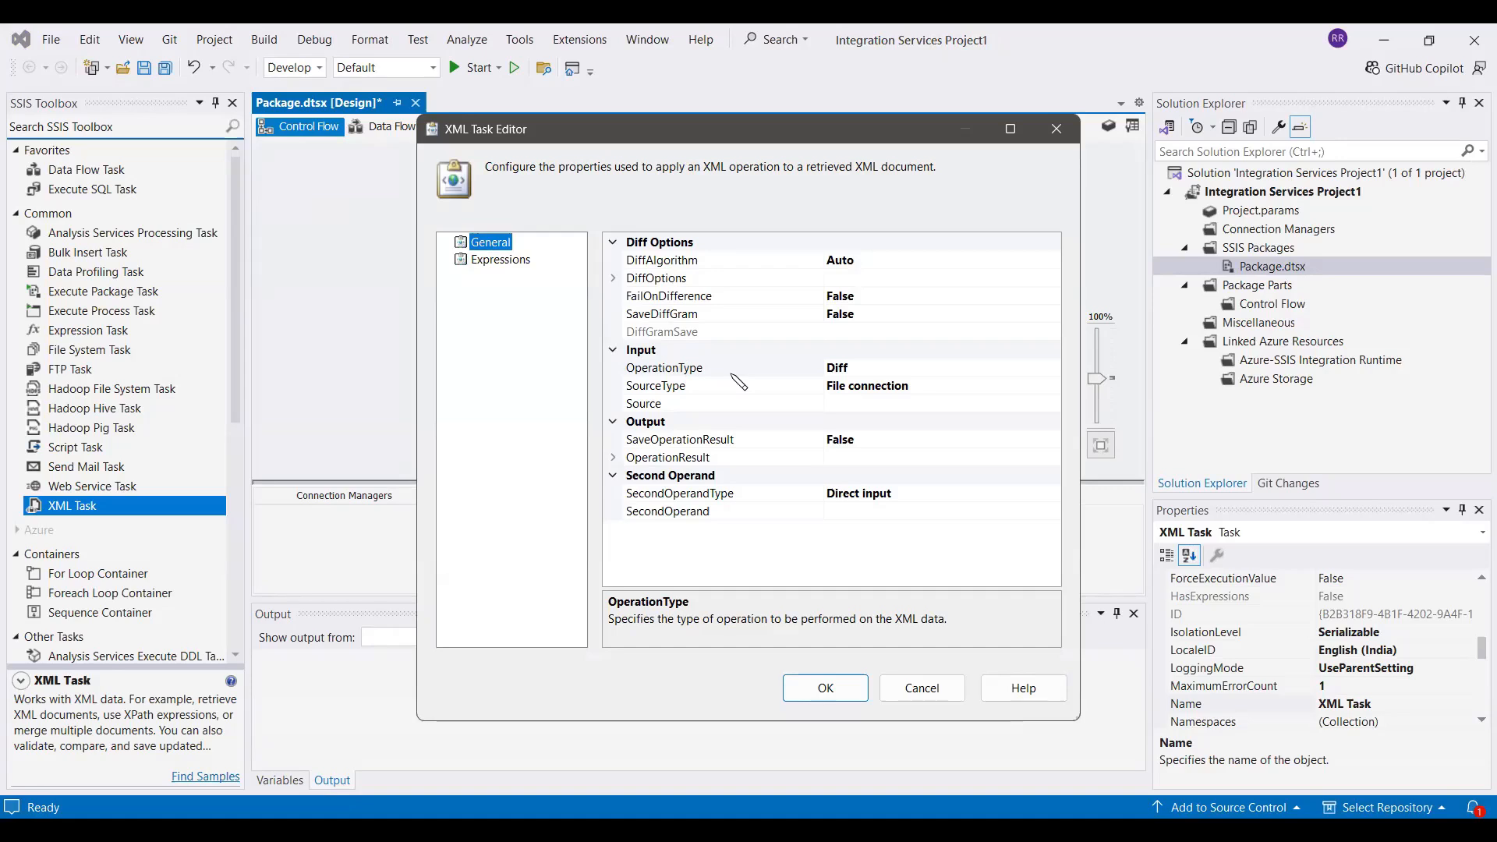
{"action": "left_click", "coordinate": [972, 369]}
{"action": "left_click", "coordinate": [1053, 367]}
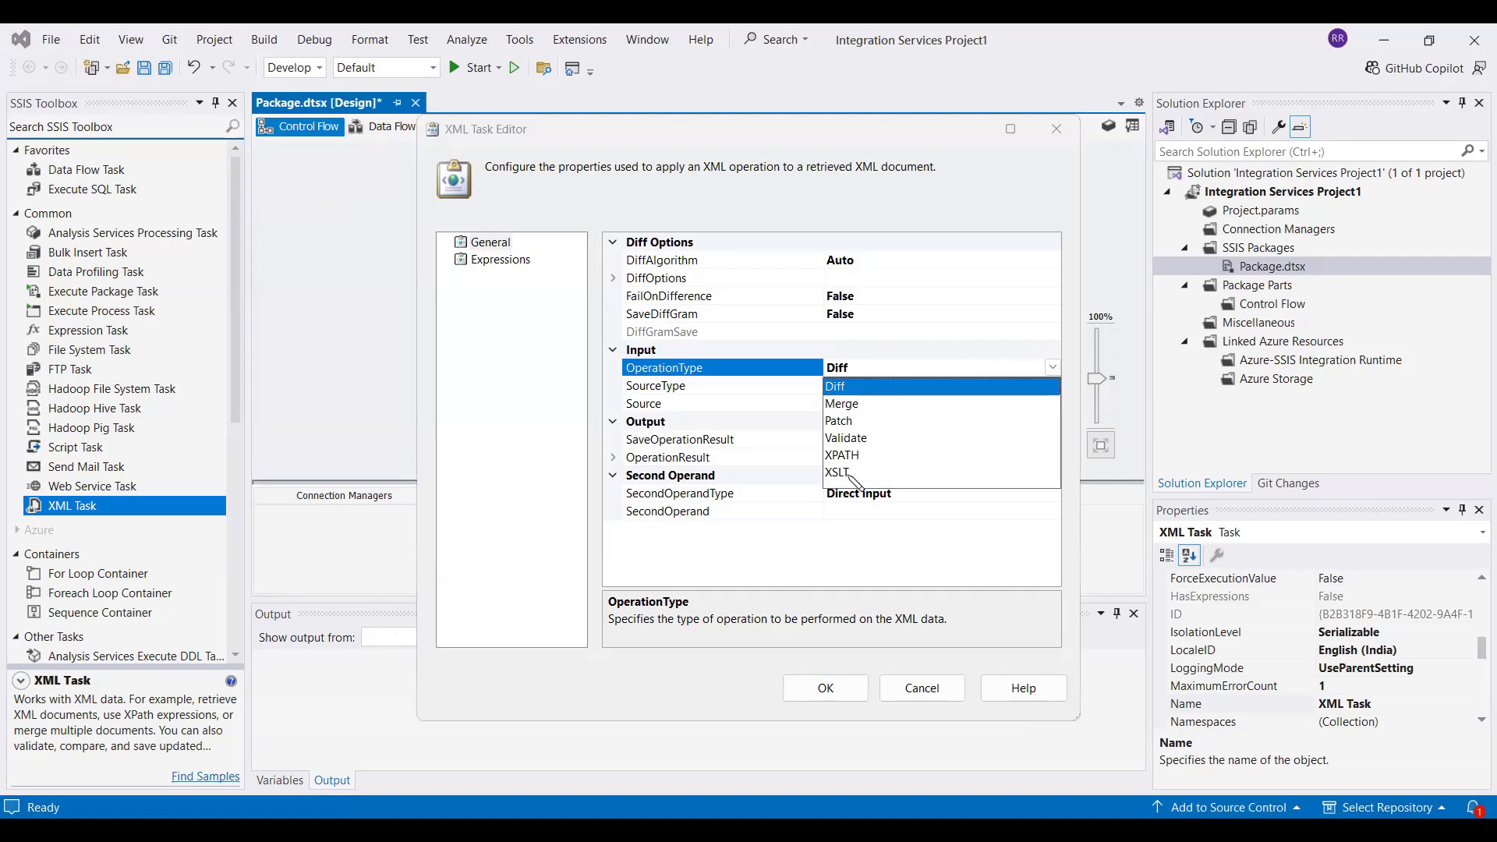
{"action": "left_click", "coordinate": [843, 403]}
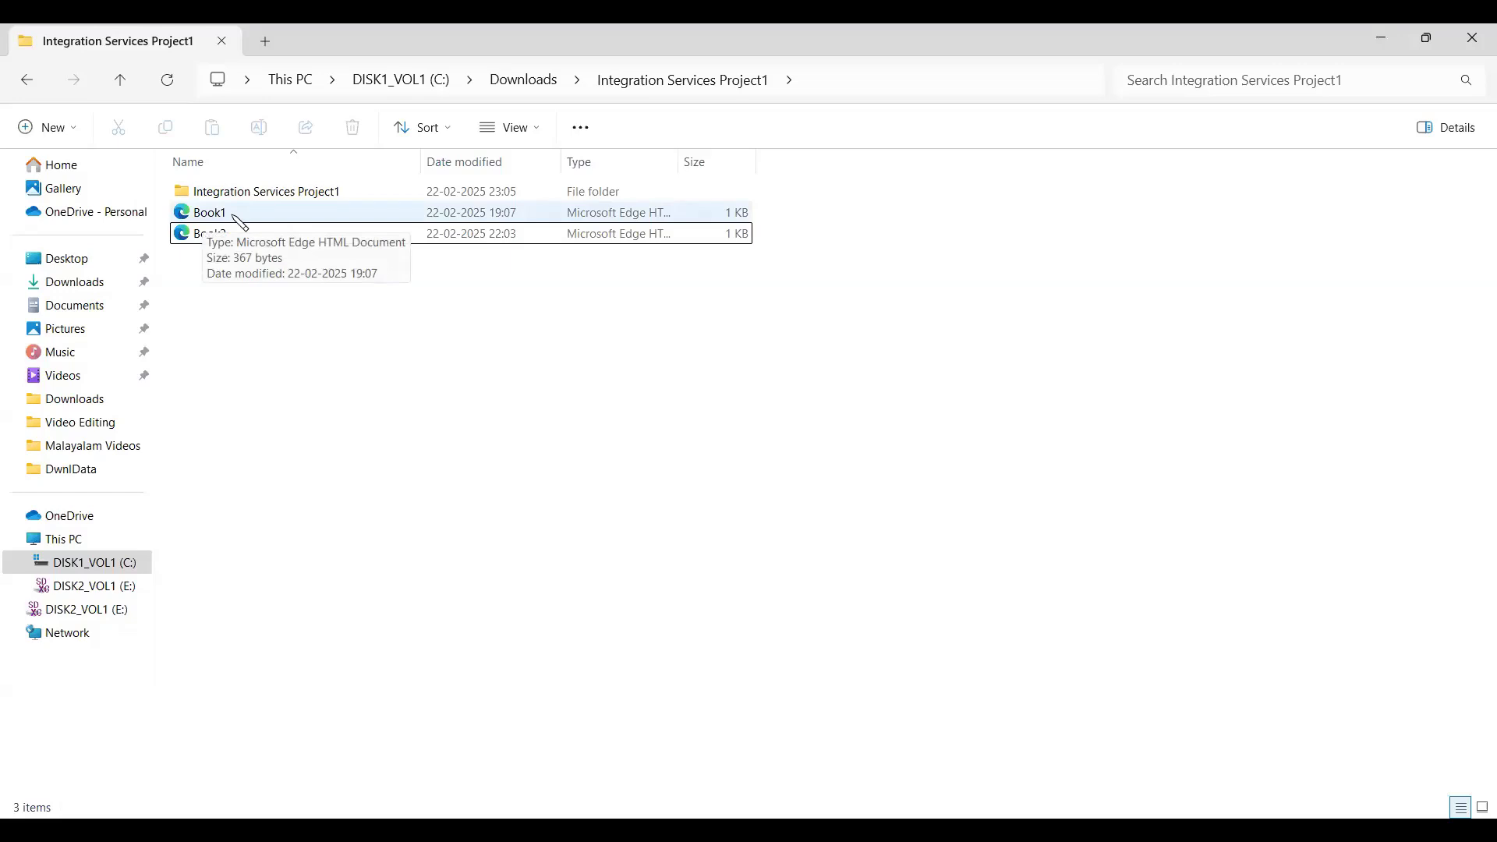
Locate Book1 and Book2 in File Explorer and examine their XML structure and book ids in Notepad
{"action": "left_click", "coordinate": [234, 217]}
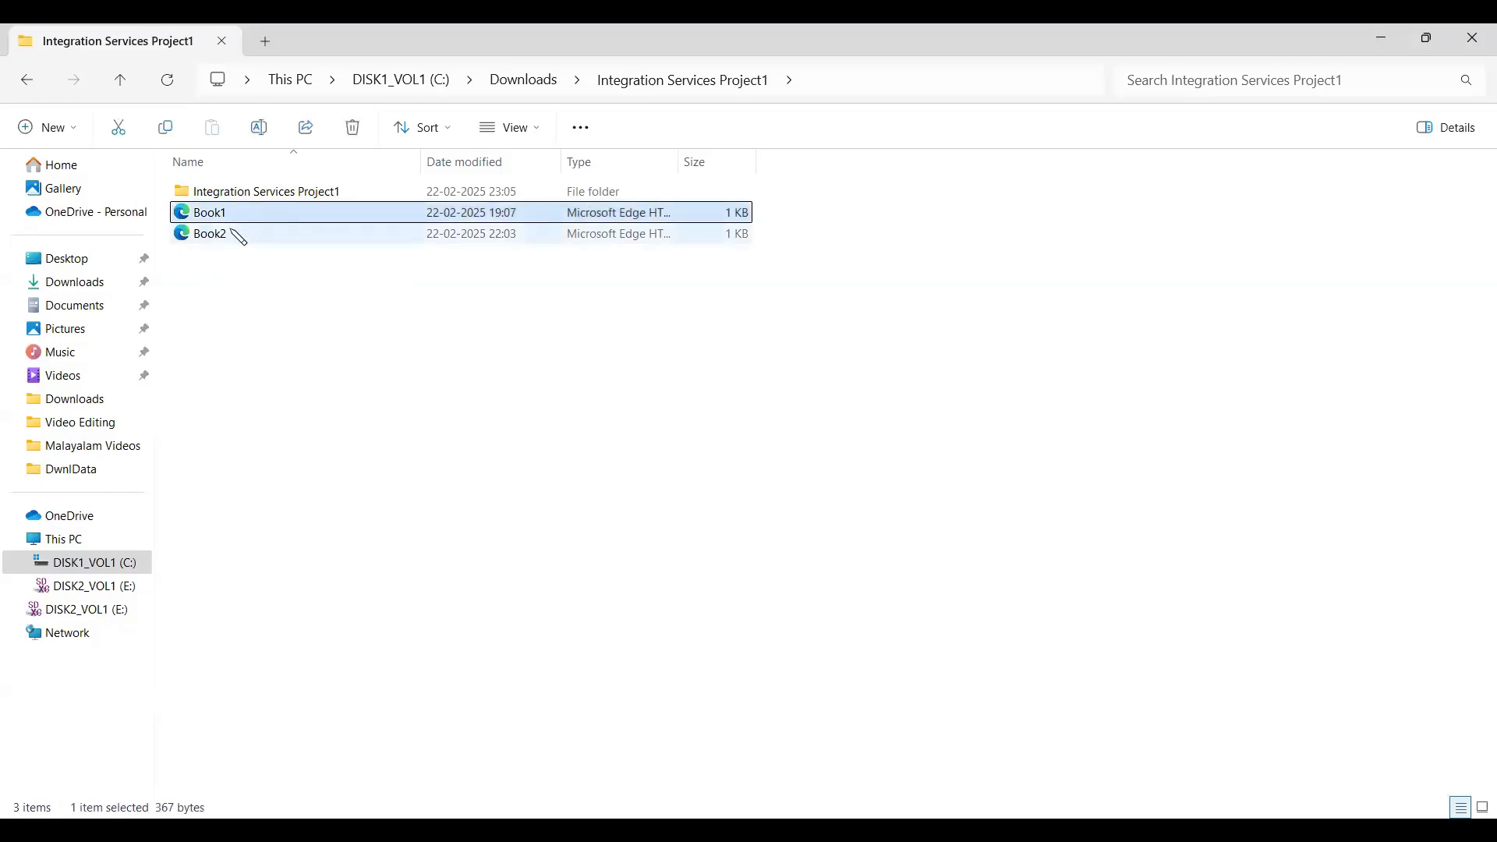
{"action": "left_click", "coordinate": [234, 231]}
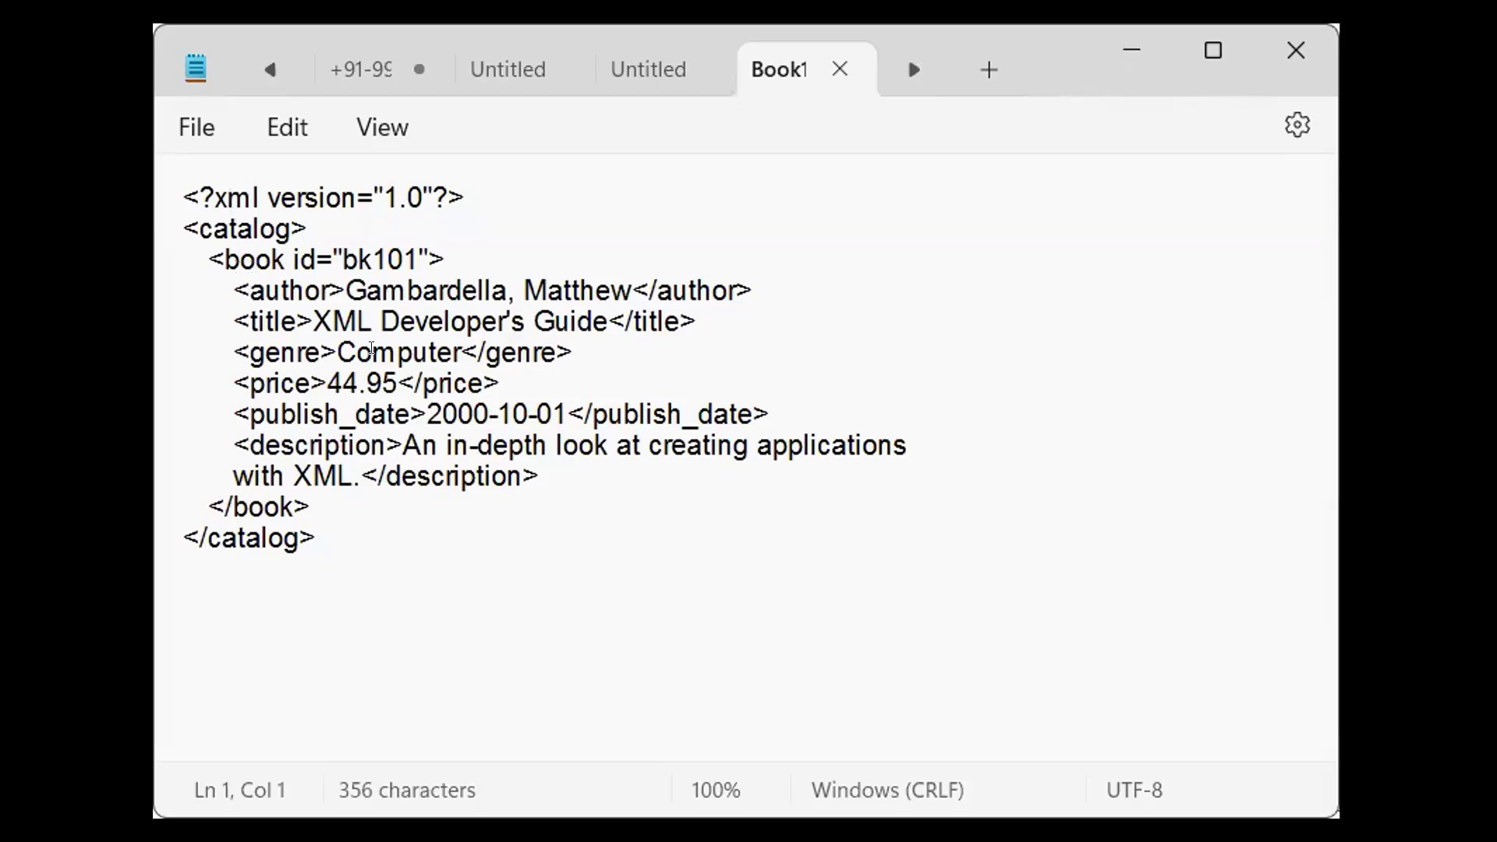
{"action": "left_click_drag", "start_coordinate": [343, 260], "coordinate": [406, 260]}
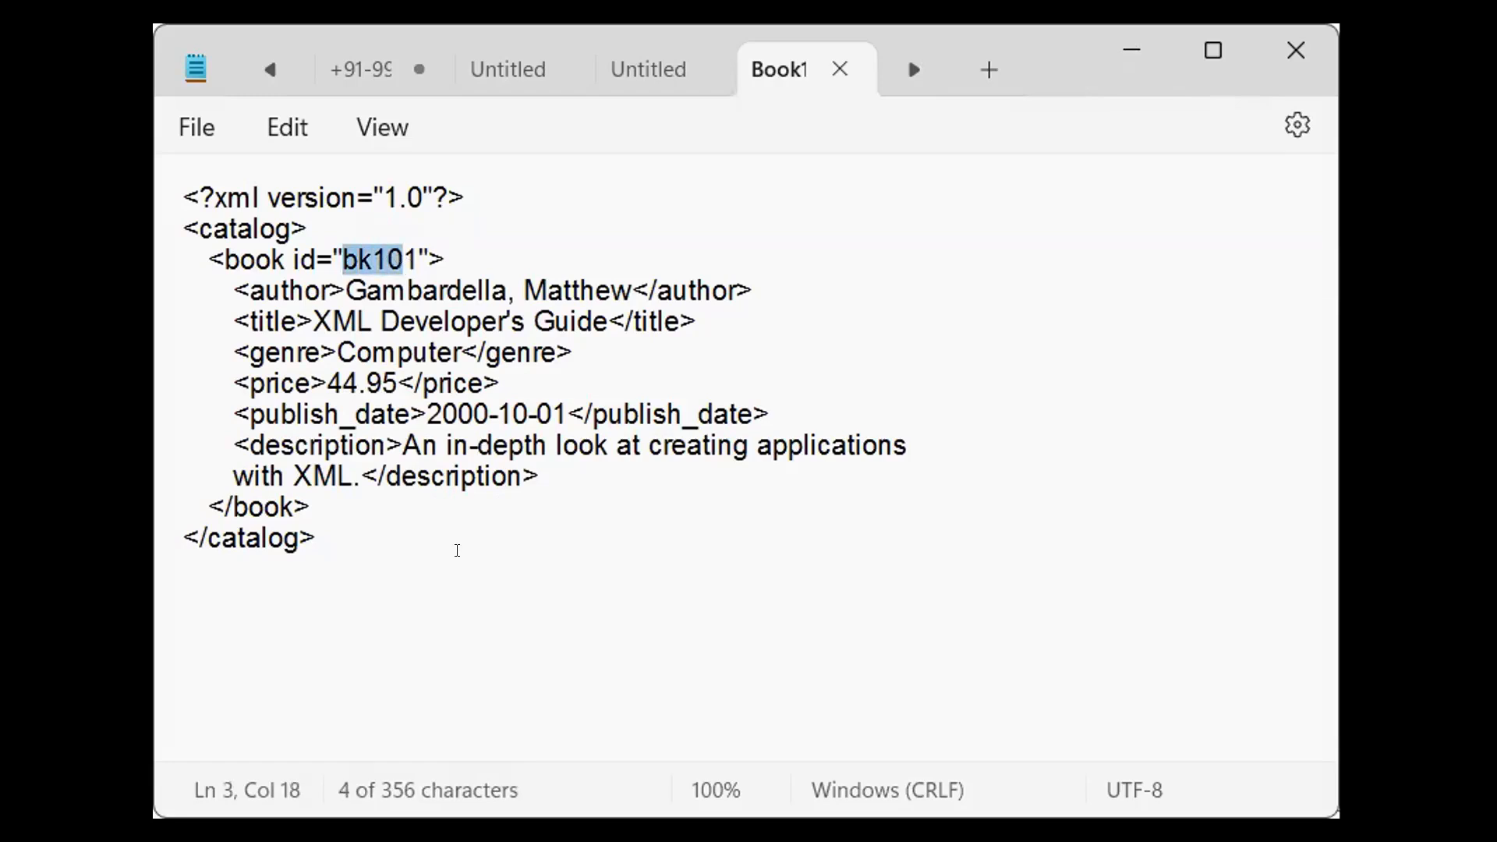
{"action": "left_click", "coordinate": [455, 552]}
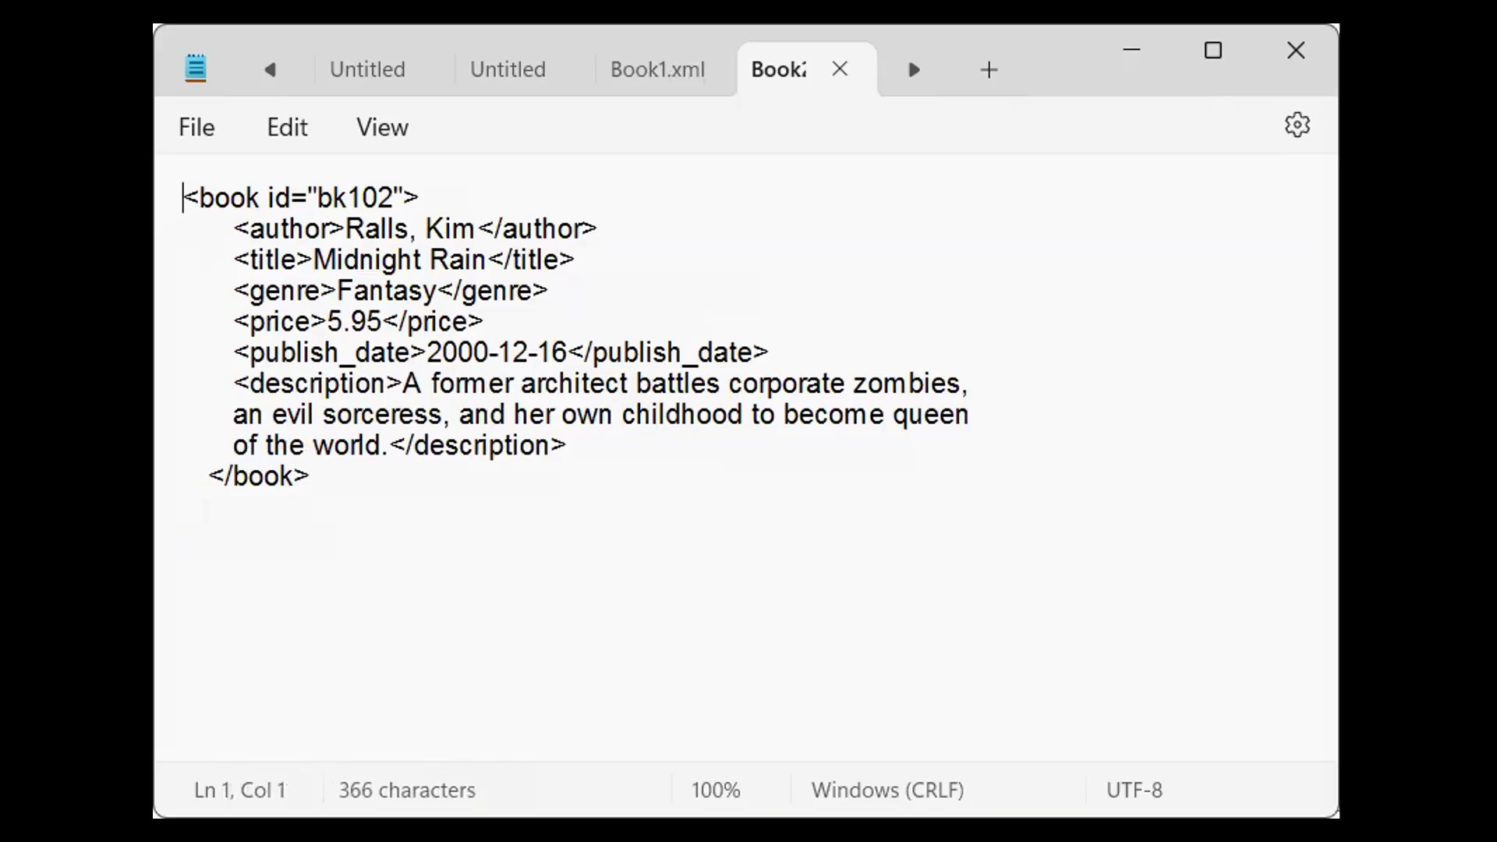
{"action": "left_click", "coordinate": [657, 69]}
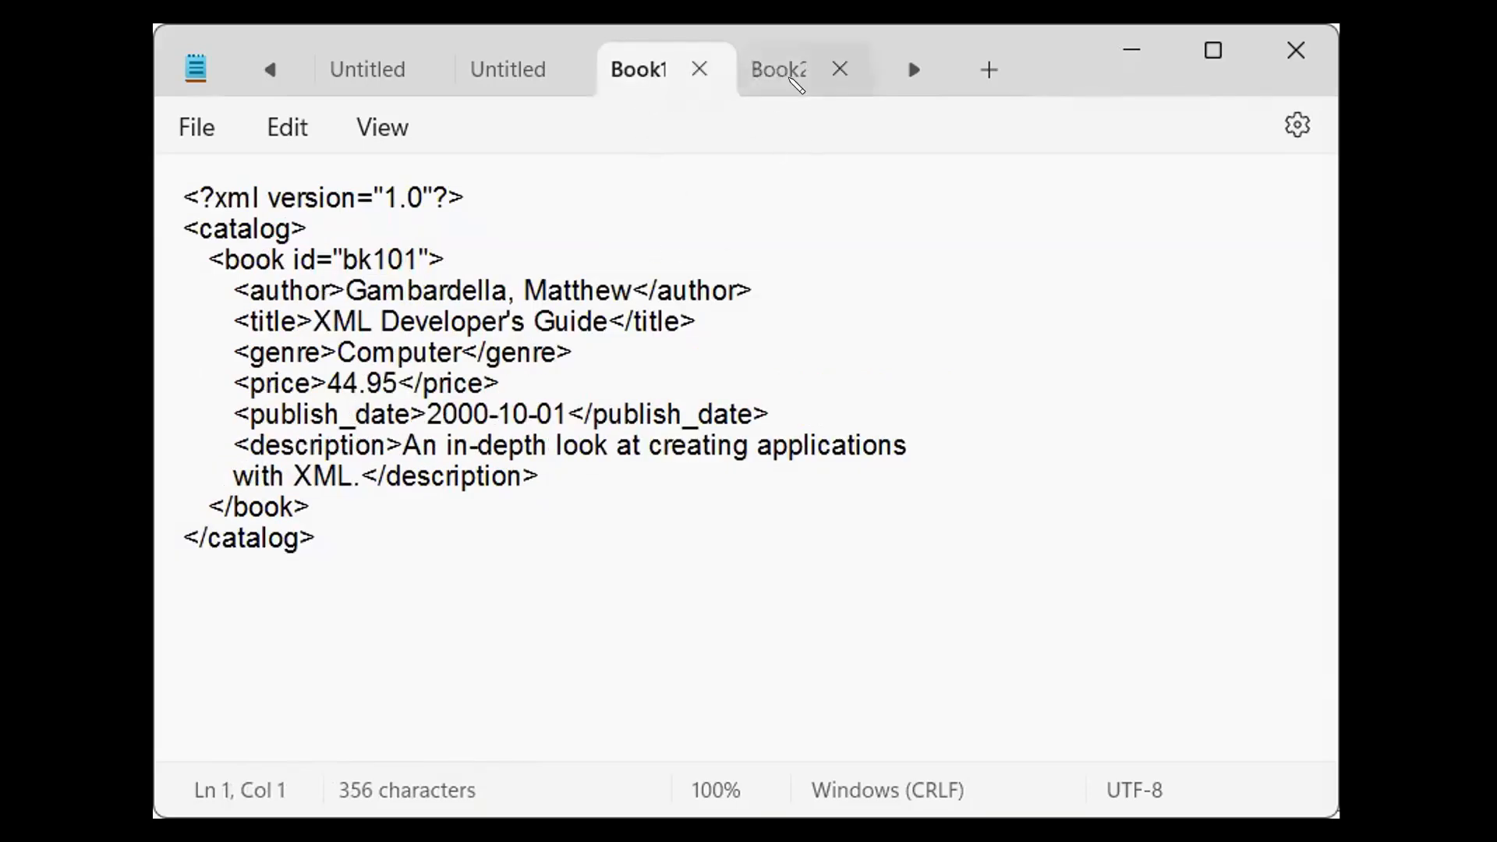
{"action": "left_click", "coordinate": [778, 69]}
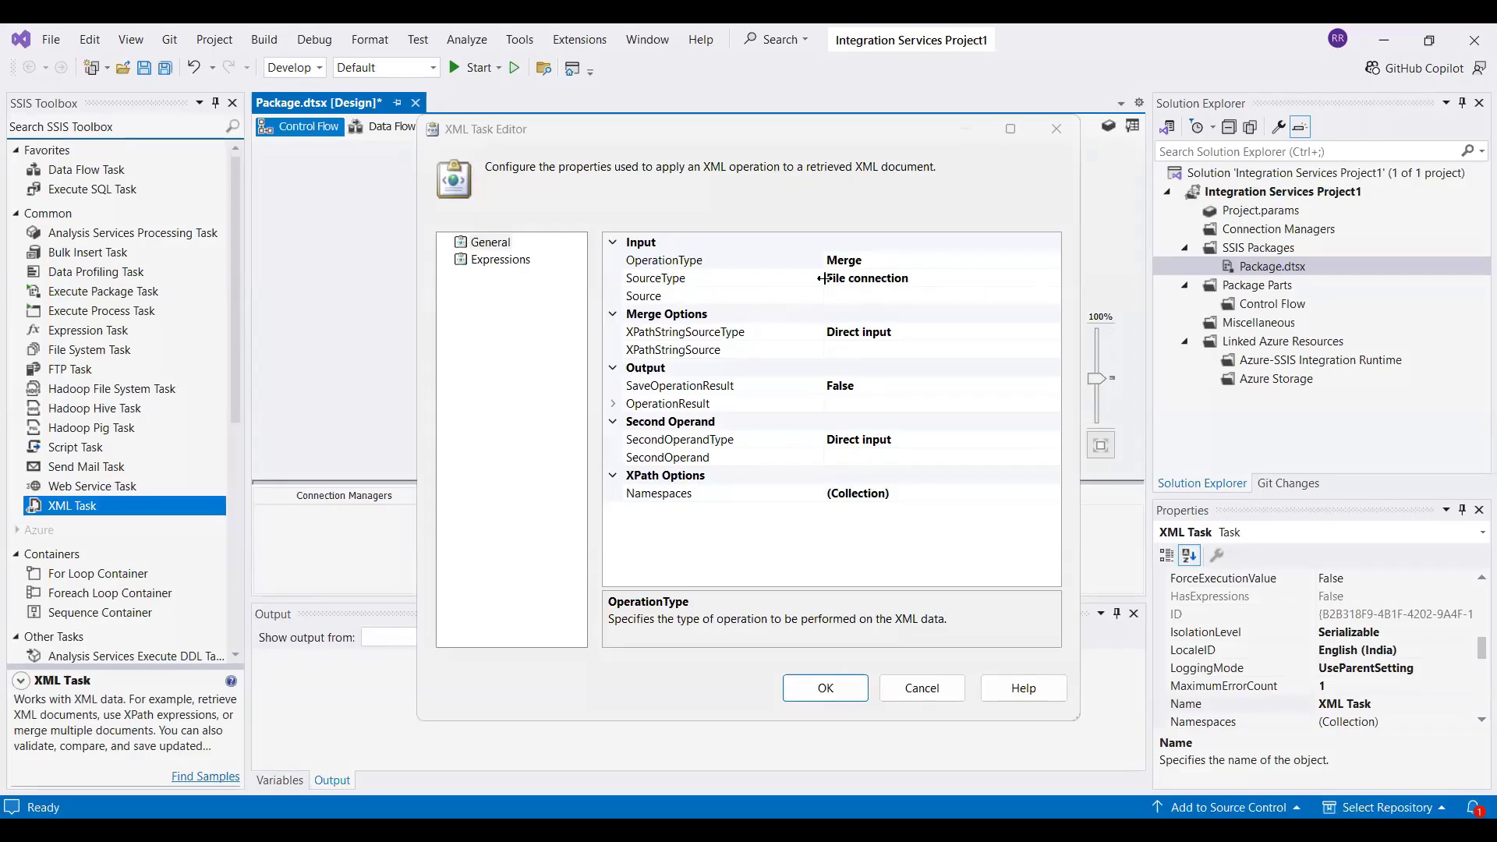
Keep SourceType as File connection and set the Source to a new existing-file connection for Book1.xml
{"action": "left_click", "coordinate": [990, 279]}
{"action": "left_click", "coordinate": [997, 282]}
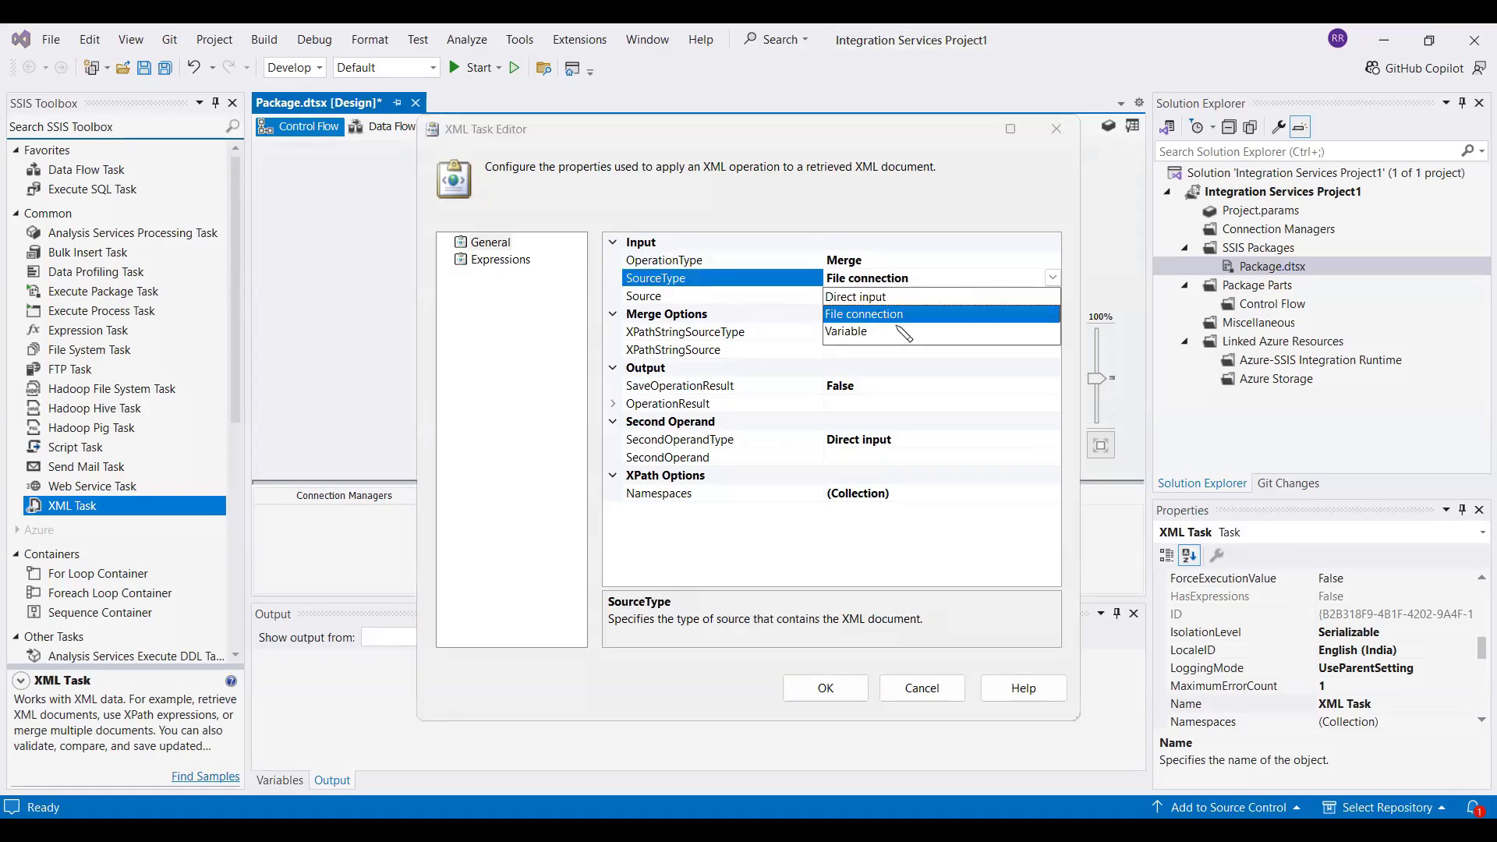
{"action": "left_click", "coordinate": [1053, 279]}
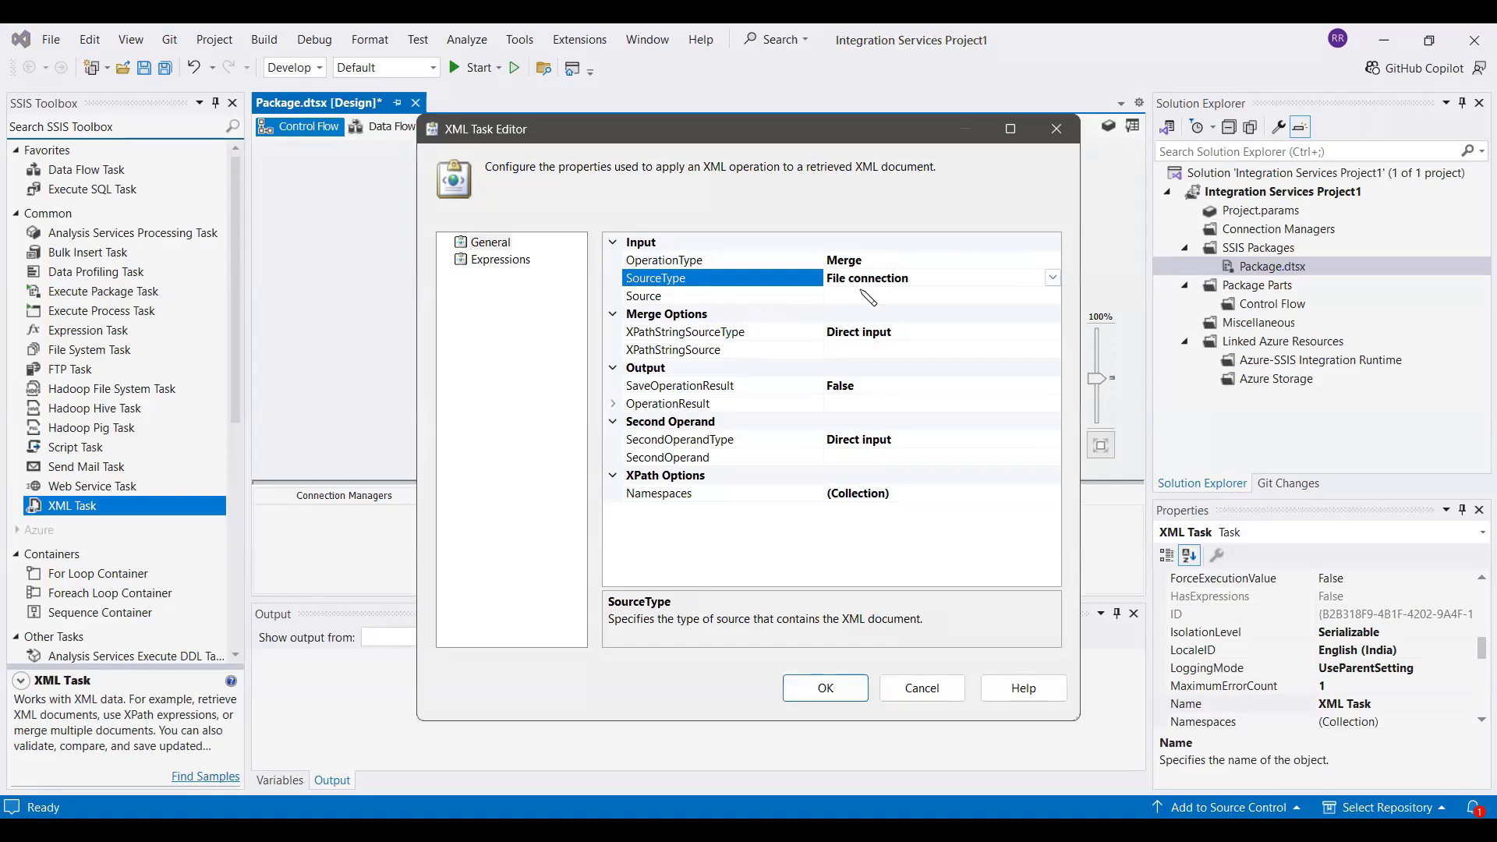
{"action": "left_click", "coordinate": [912, 299]}
{"action": "left_click", "coordinate": [1053, 296]}
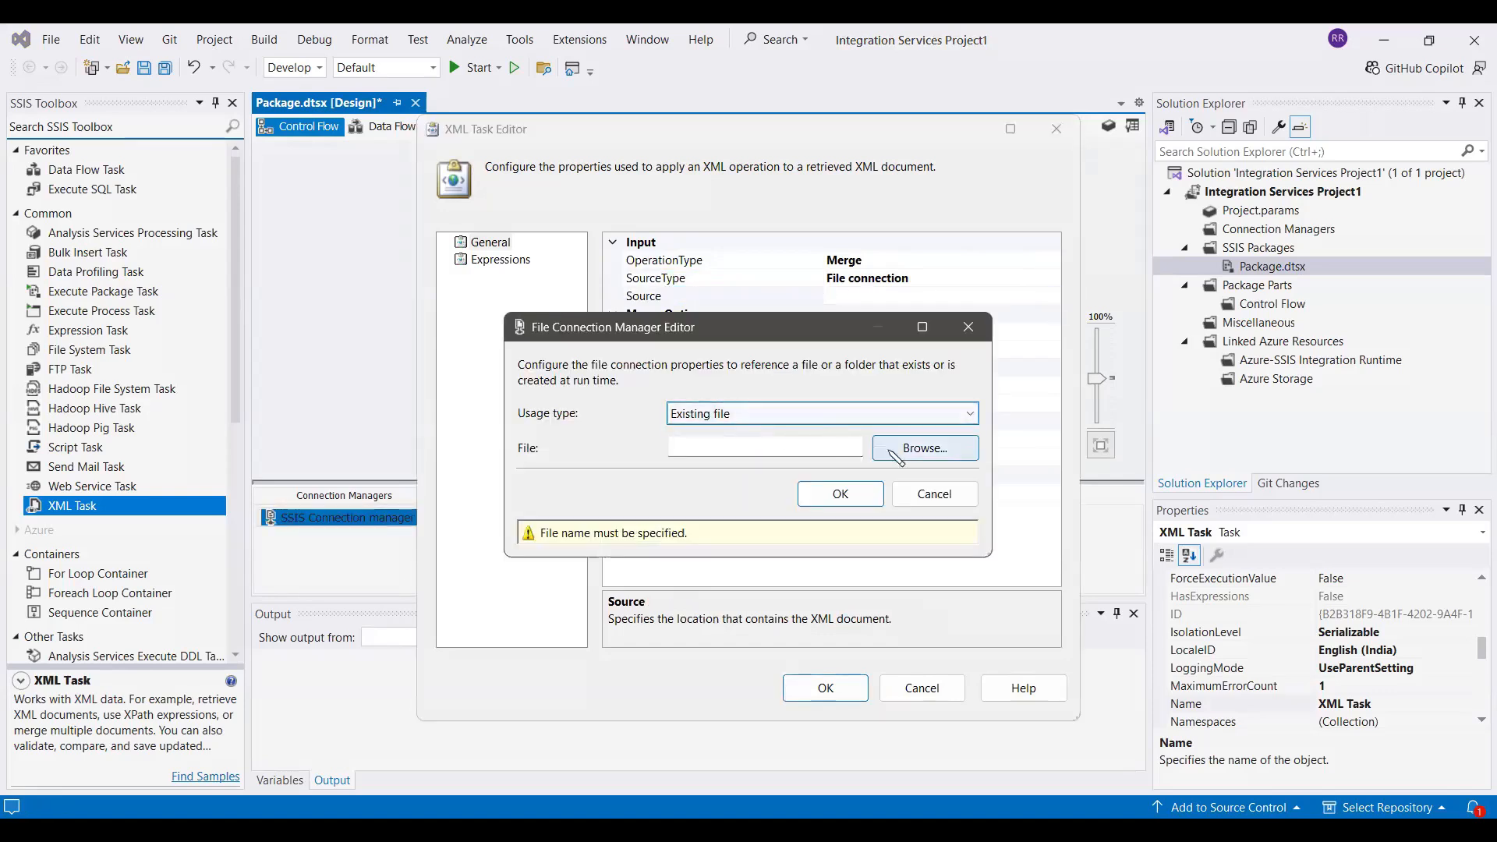
{"action": "left_click", "coordinate": [916, 460]}
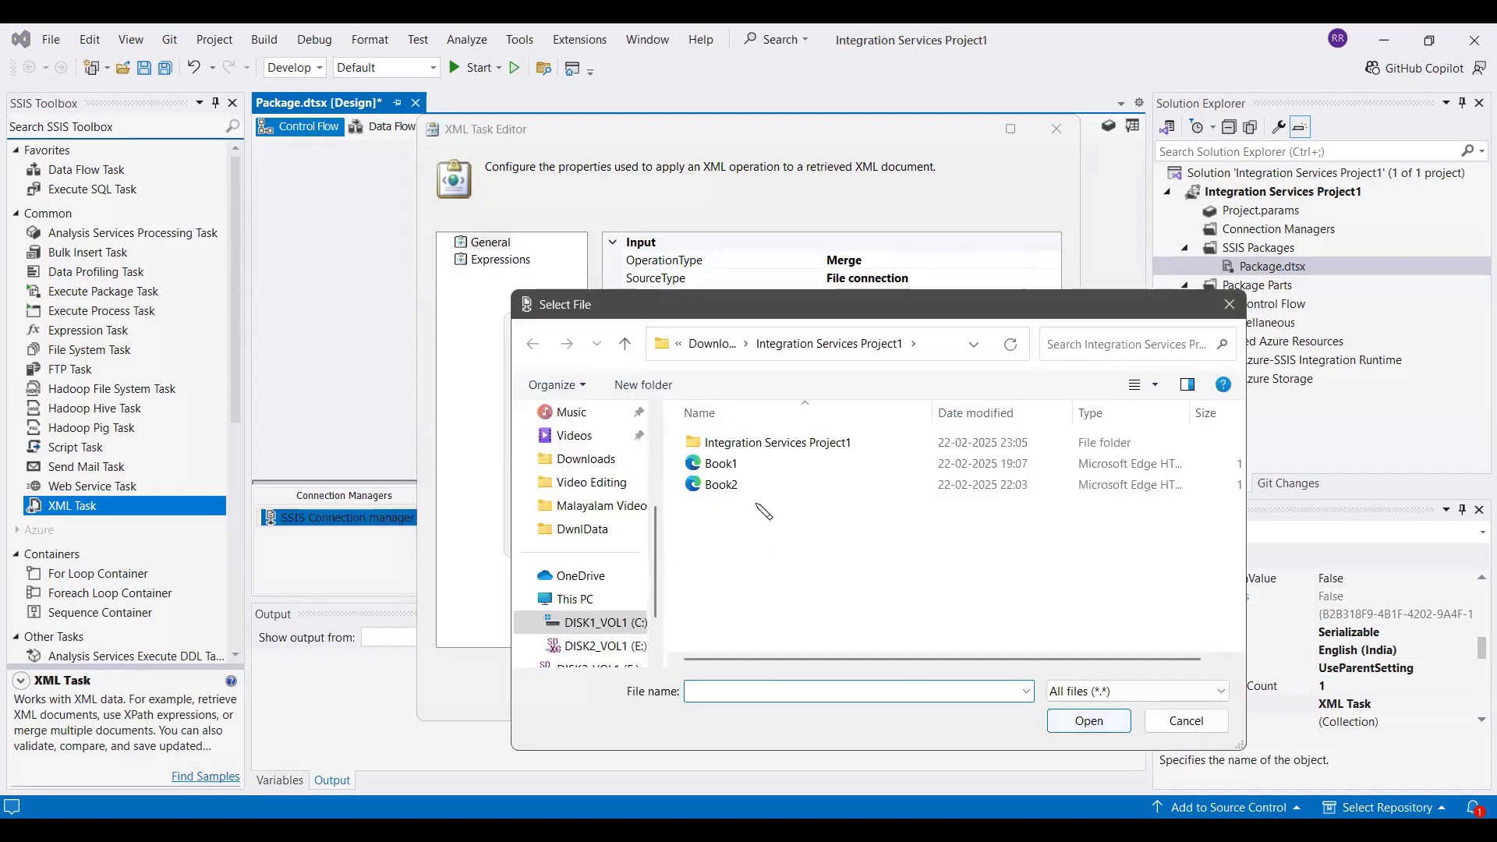
{"action": "double_click", "coordinate": [737, 465]}
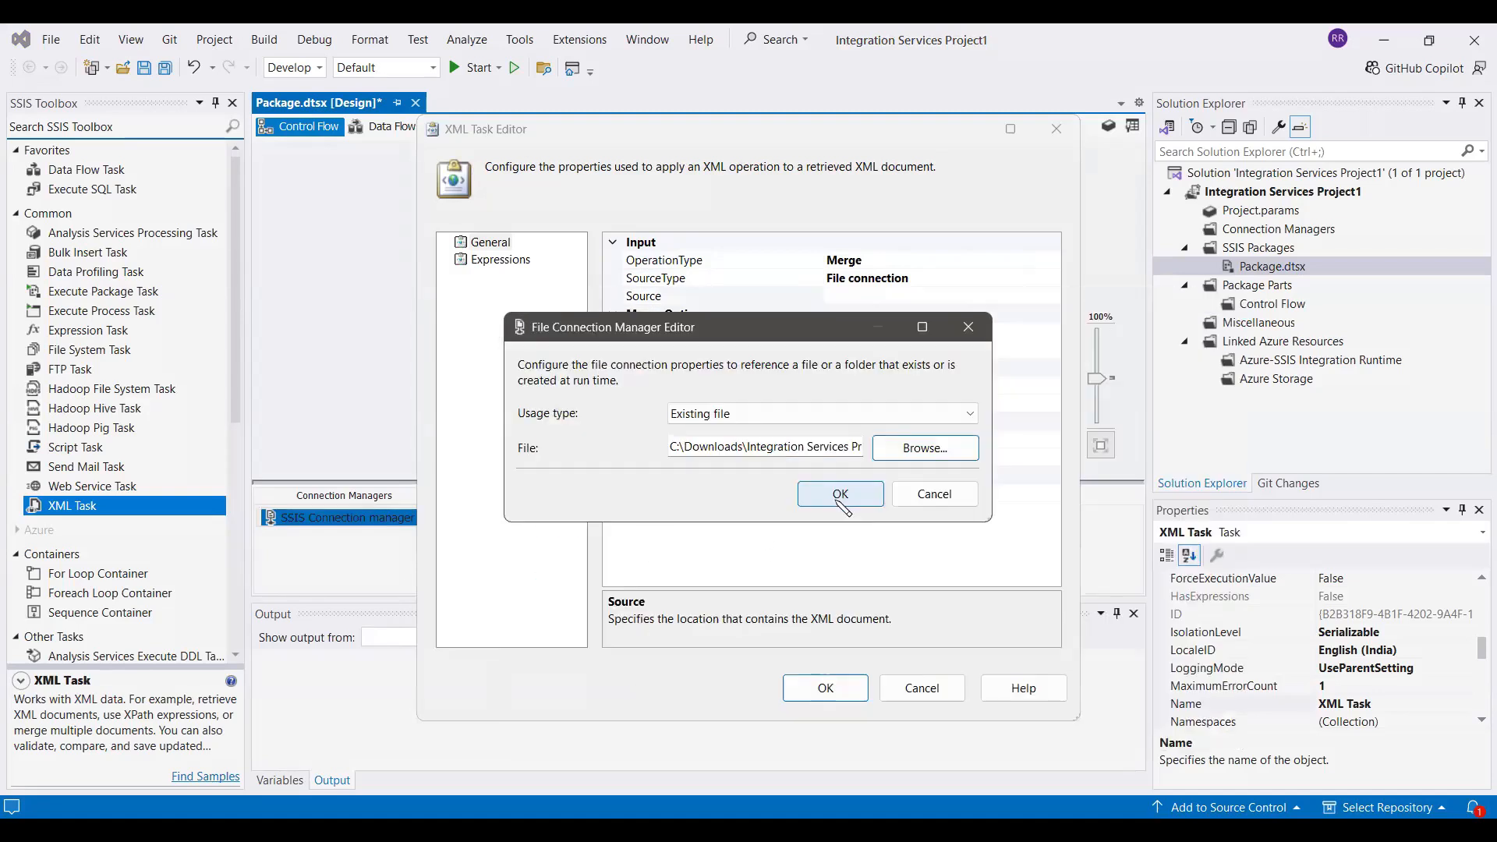
{"action": "left_click", "coordinate": [842, 493]}
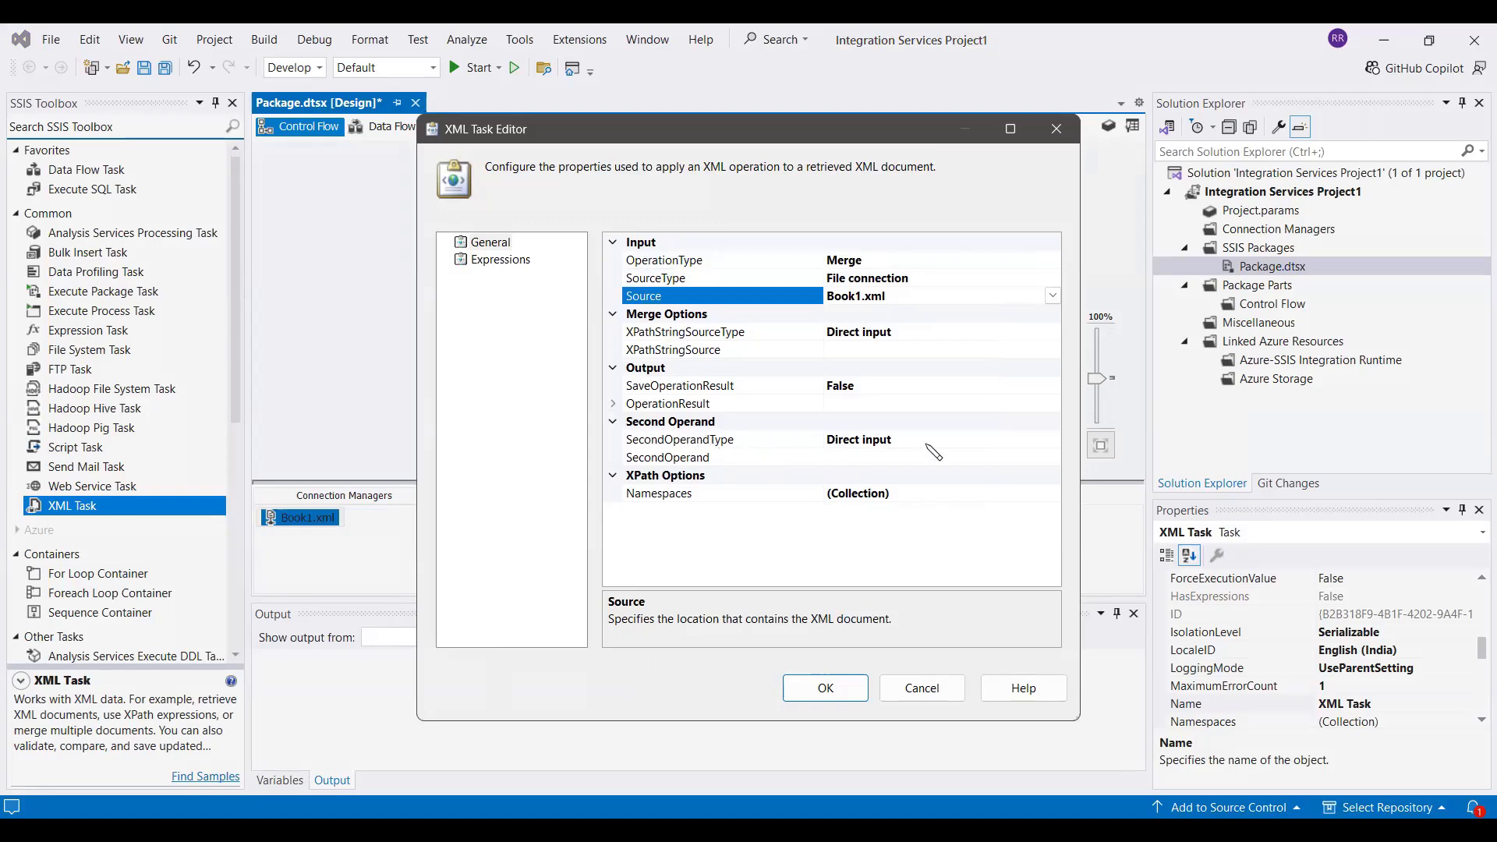
Set SecondOperandType to File connection and SecondOperand to a new existing-file connection for Book2.xml
{"action": "left_click", "coordinate": [1018, 441]}
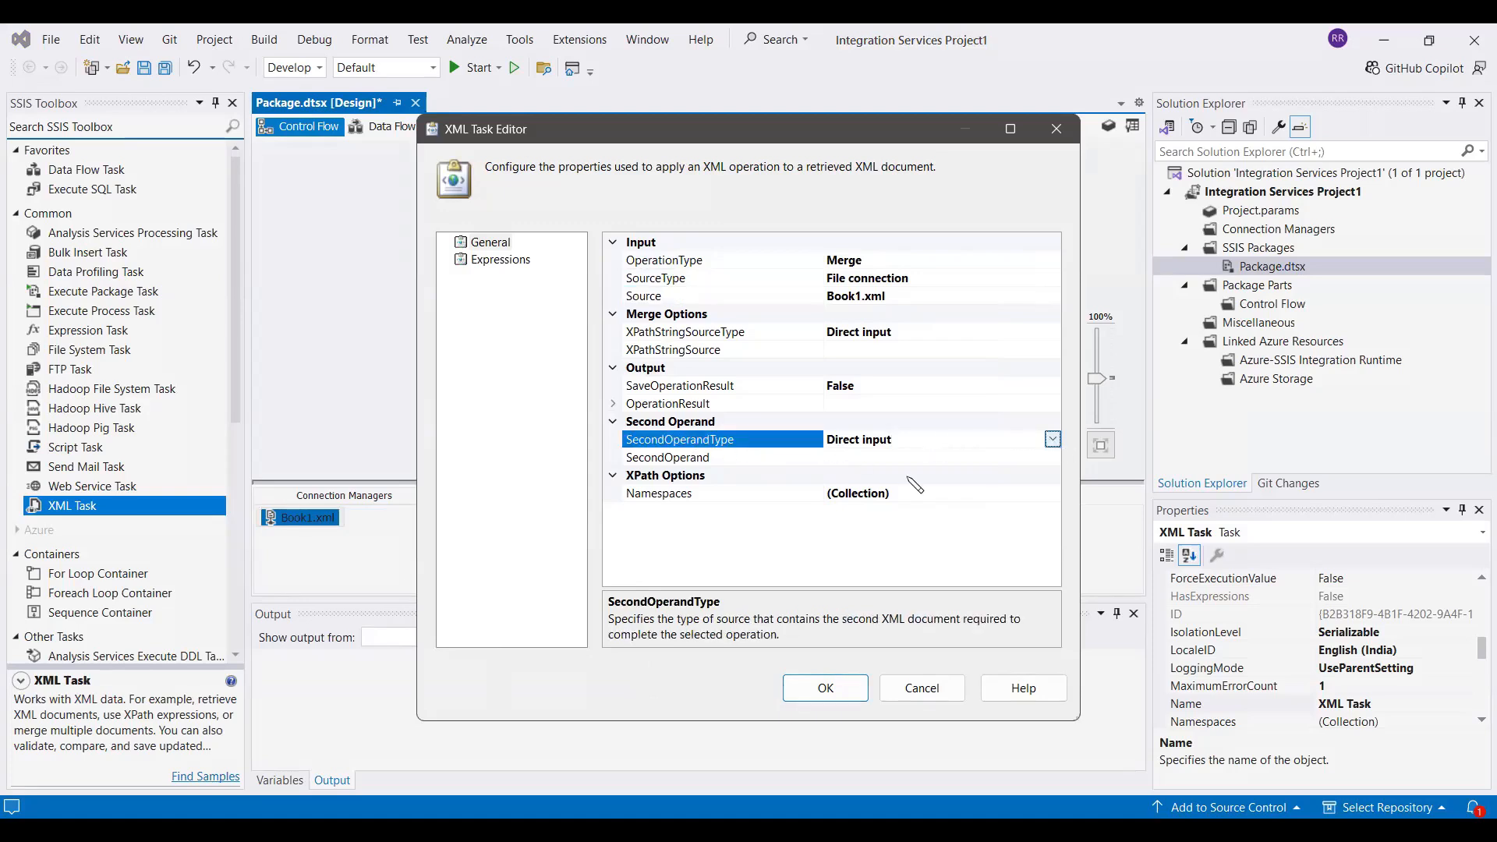
{"action": "key", "text": "alt+Down"}
{"action": "left_click", "coordinate": [889, 475]}
{"action": "left_click", "coordinate": [999, 458]}
{"action": "left_click", "coordinate": [1051, 457]}
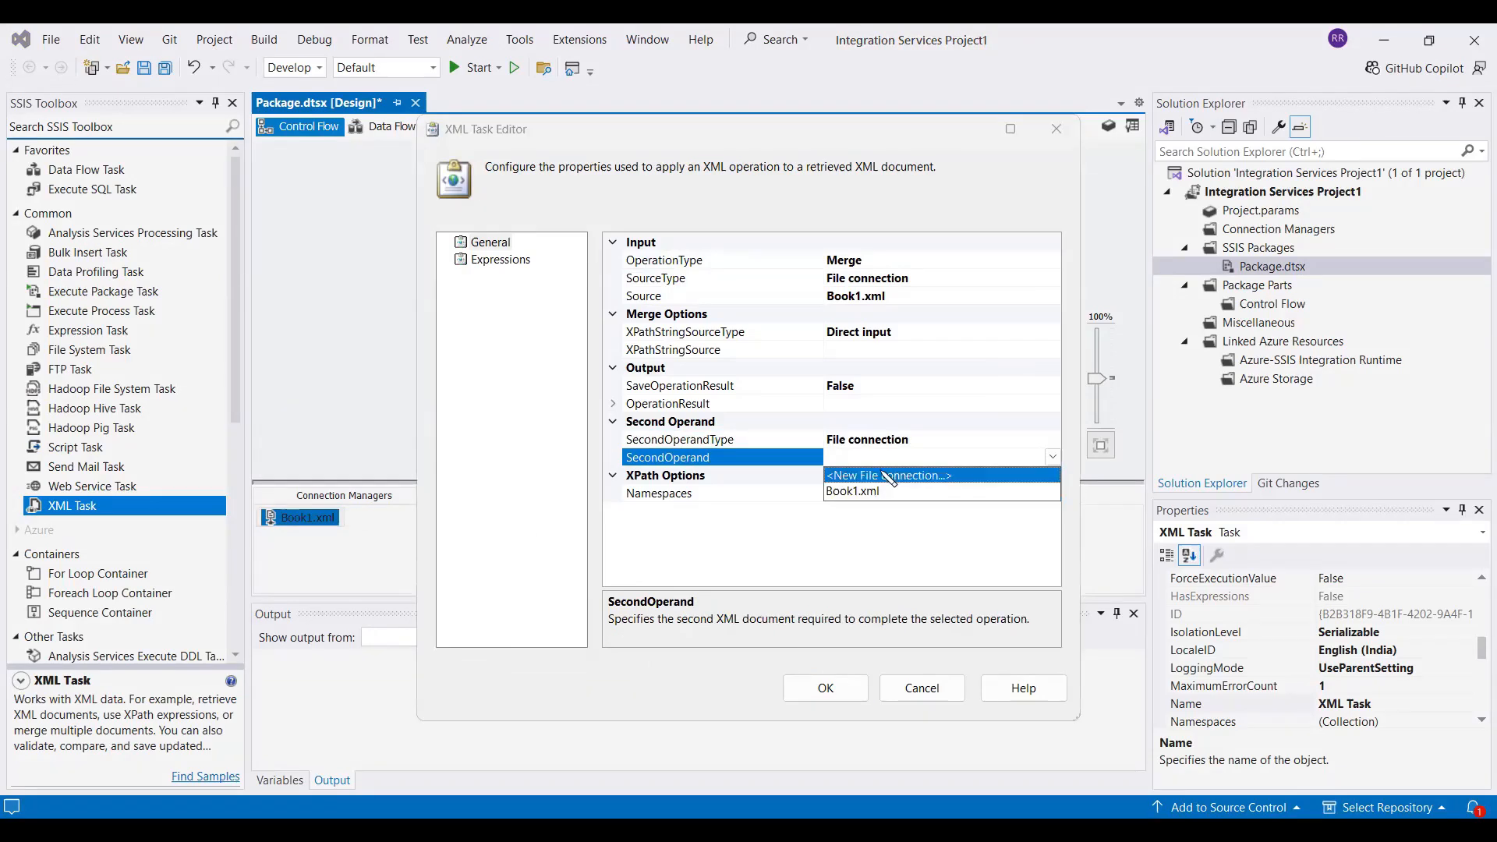
{"action": "left_click", "coordinate": [887, 472]}
{"action": "left_click", "coordinate": [909, 449]}
{"action": "double_click", "coordinate": [705, 485]}
{"action": "left_click", "coordinate": [839, 496]}
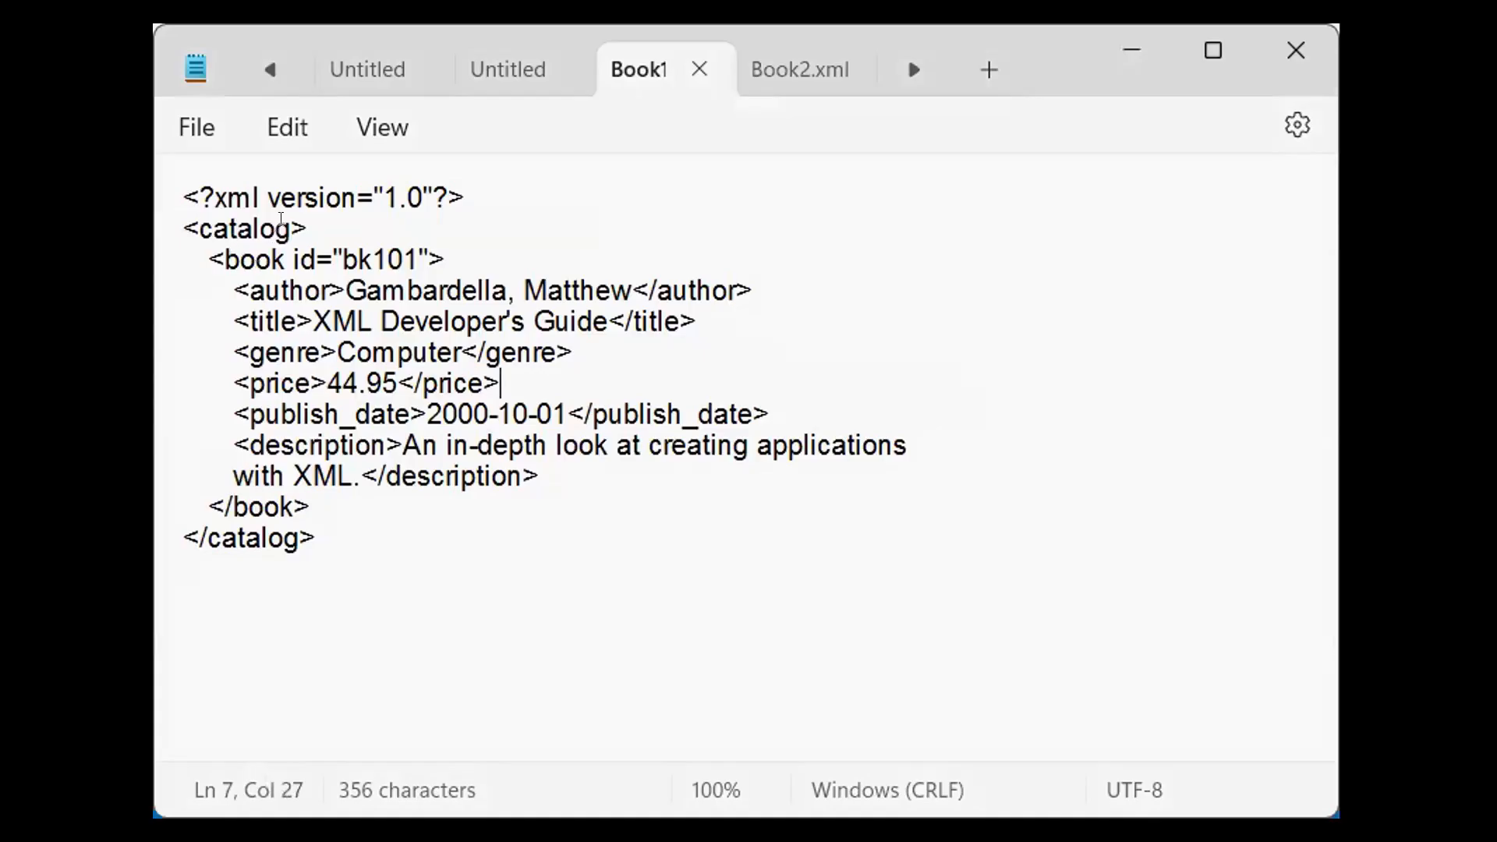
Set XPathStringSource in the merge options to the catalog root element, /catalog
{"action": "left_click_drag", "start_coordinate": [291, 228], "coordinate": [201, 233]}
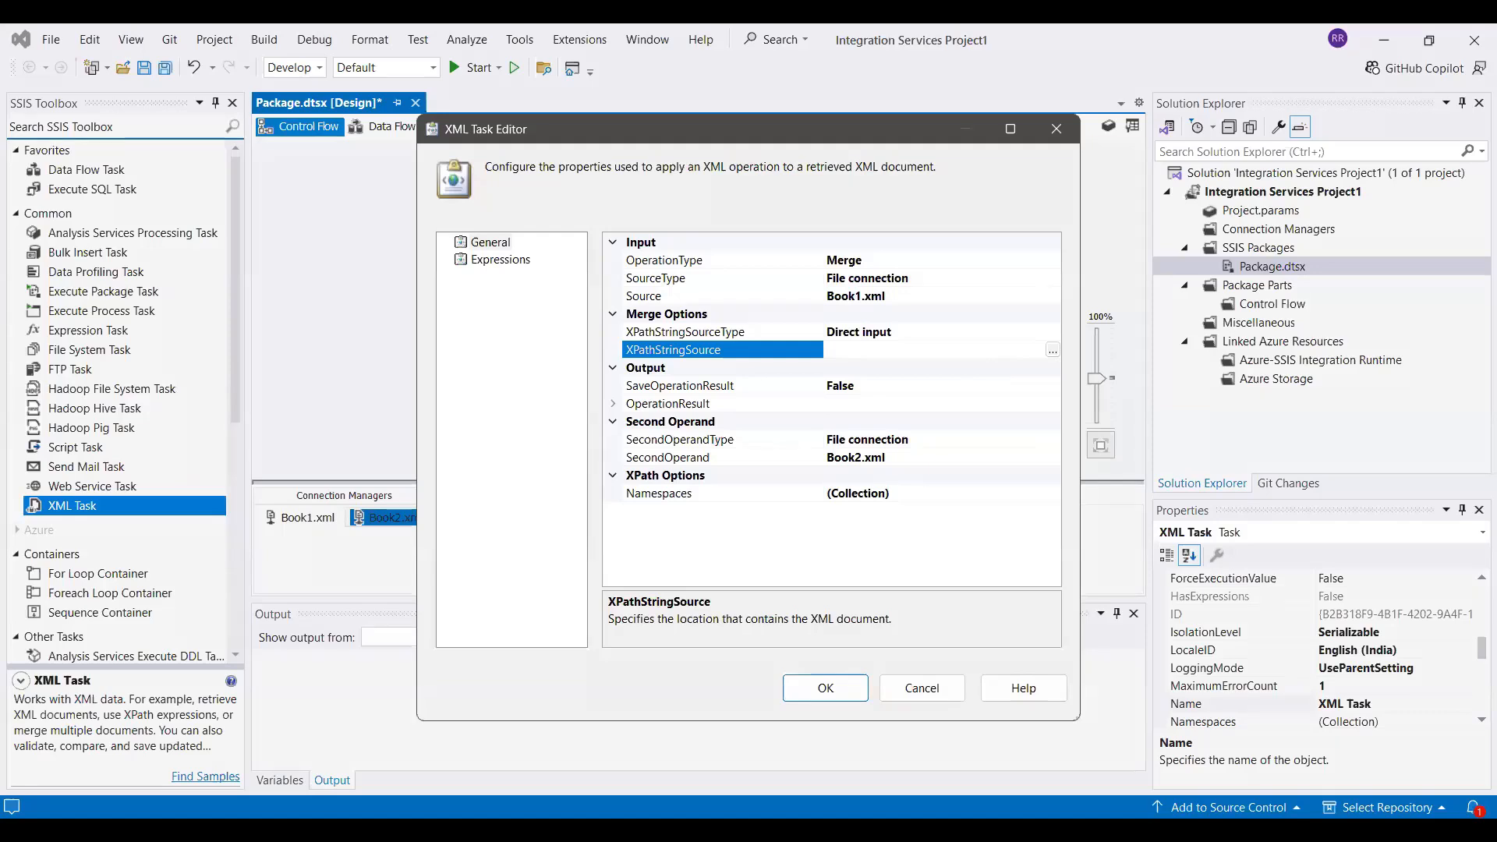
{"action": "type", "text": "/catalog"}
{"action": "left_click", "coordinate": [981, 400]}
Set SaveOperationResult to True and expand the OperationResult options
{"action": "left_click", "coordinate": [995, 388]}
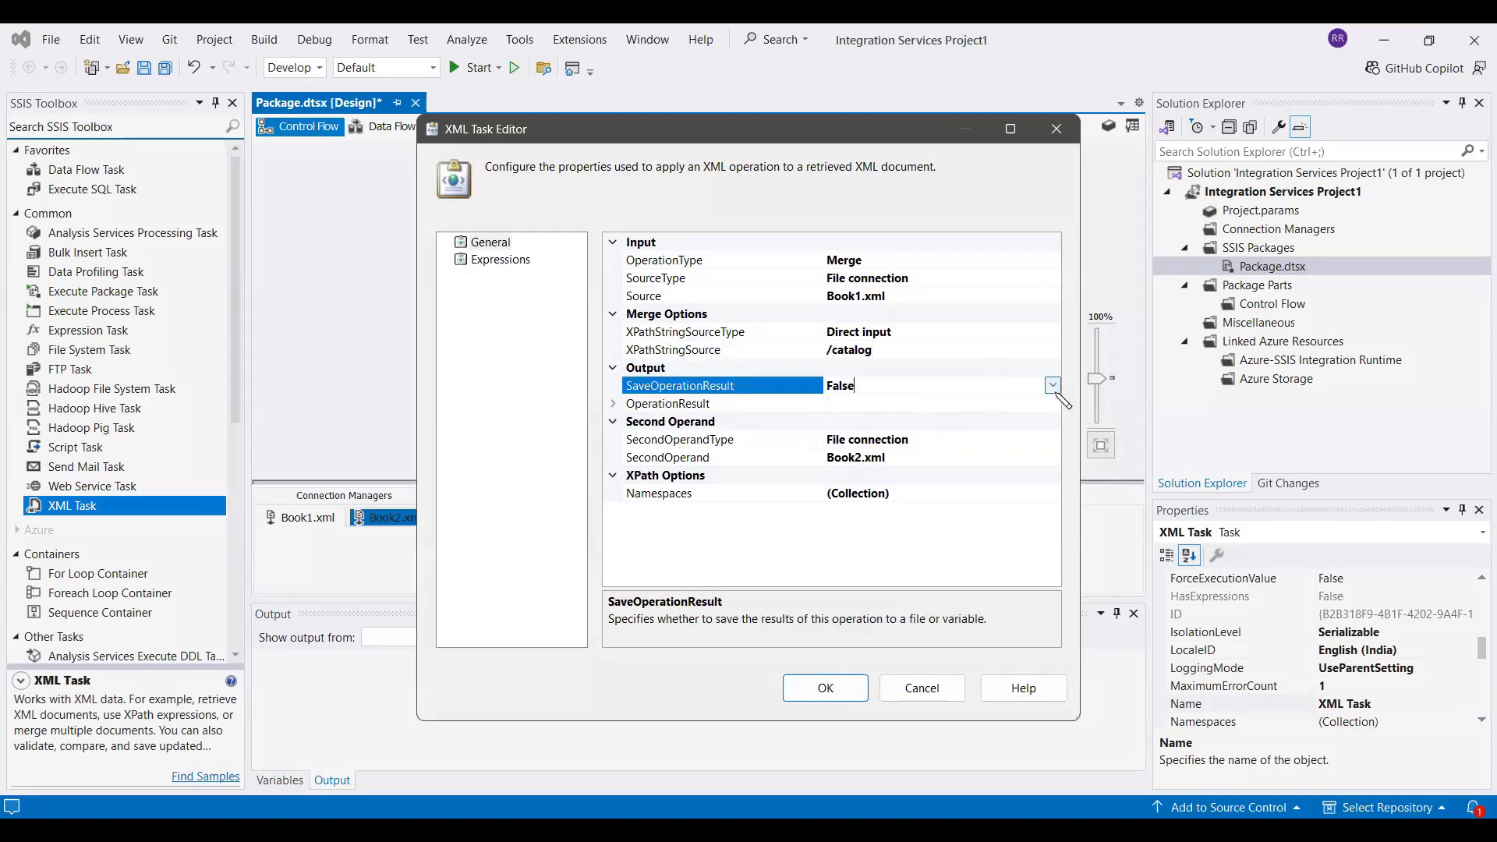
{"action": "left_click", "coordinate": [914, 402]}
{"action": "left_click", "coordinate": [613, 404]}
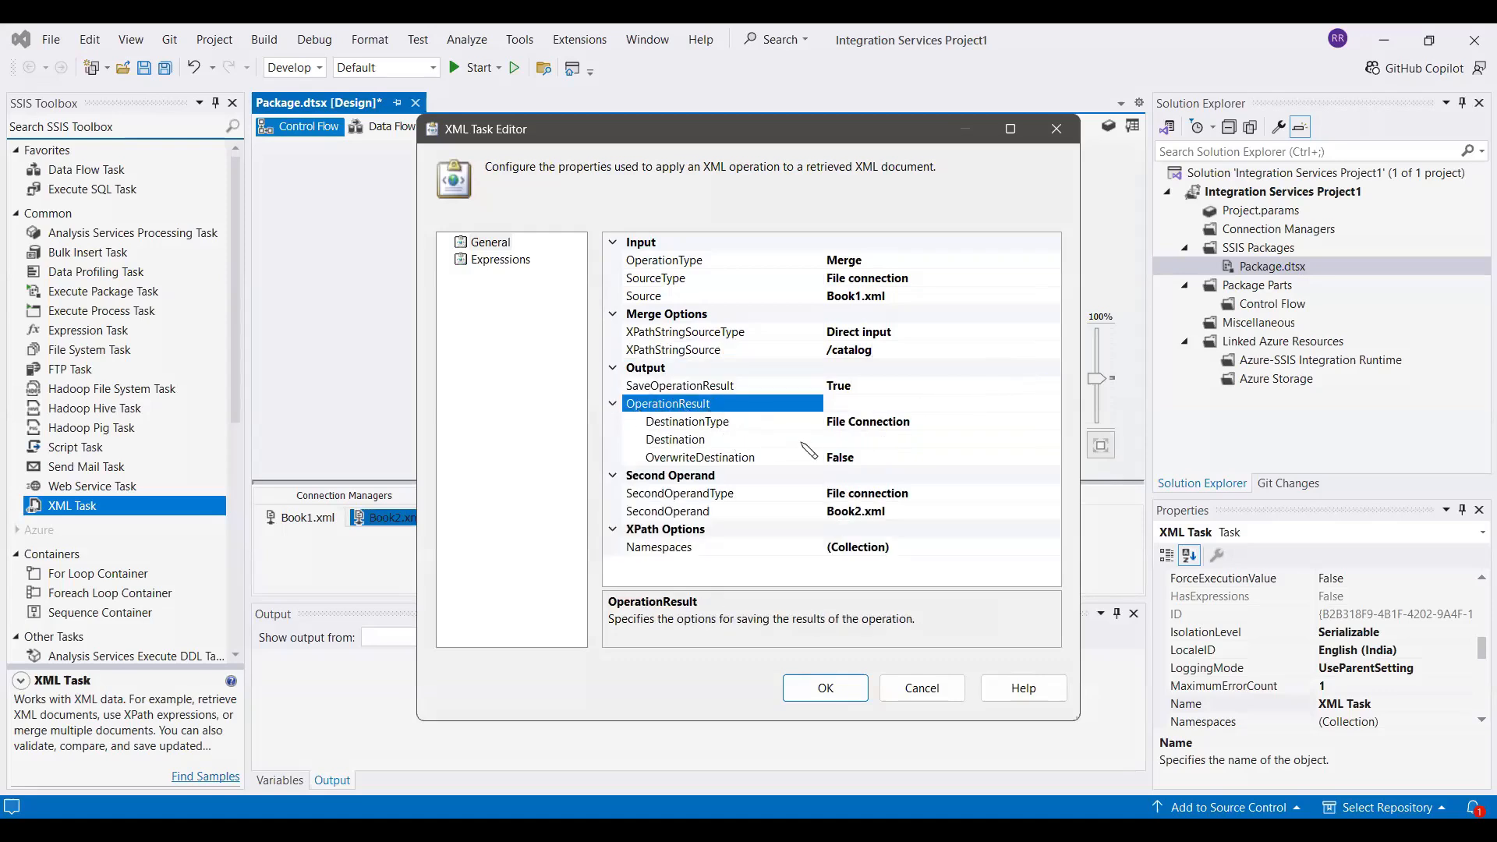
Set the operation result's Destination to a new file connection with usage type Create file and file name Catalog.xml
{"action": "left_click", "coordinate": [923, 422]}
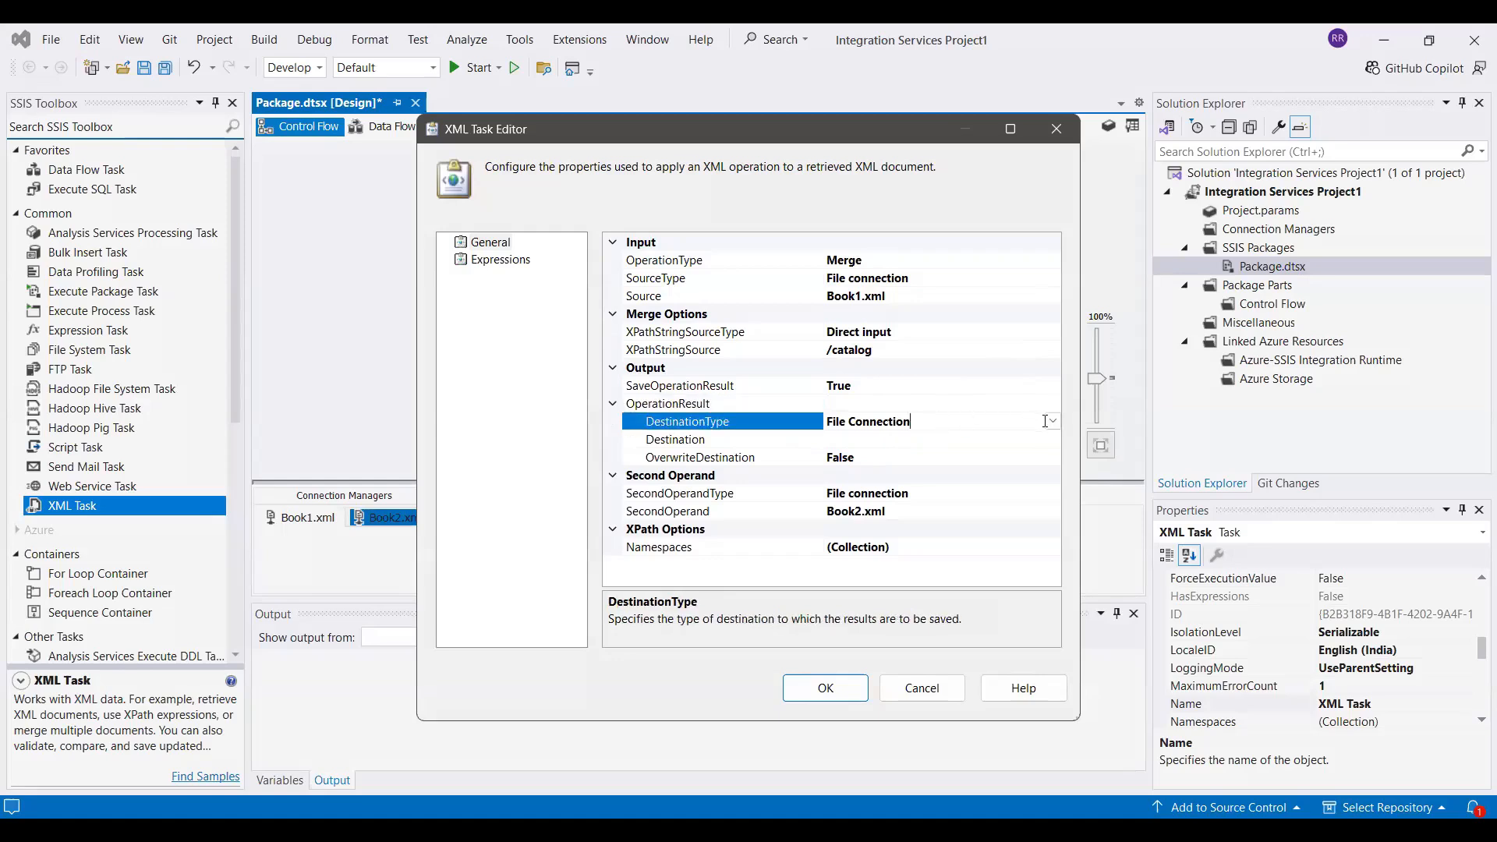
{"action": "left_click", "coordinate": [866, 439]}
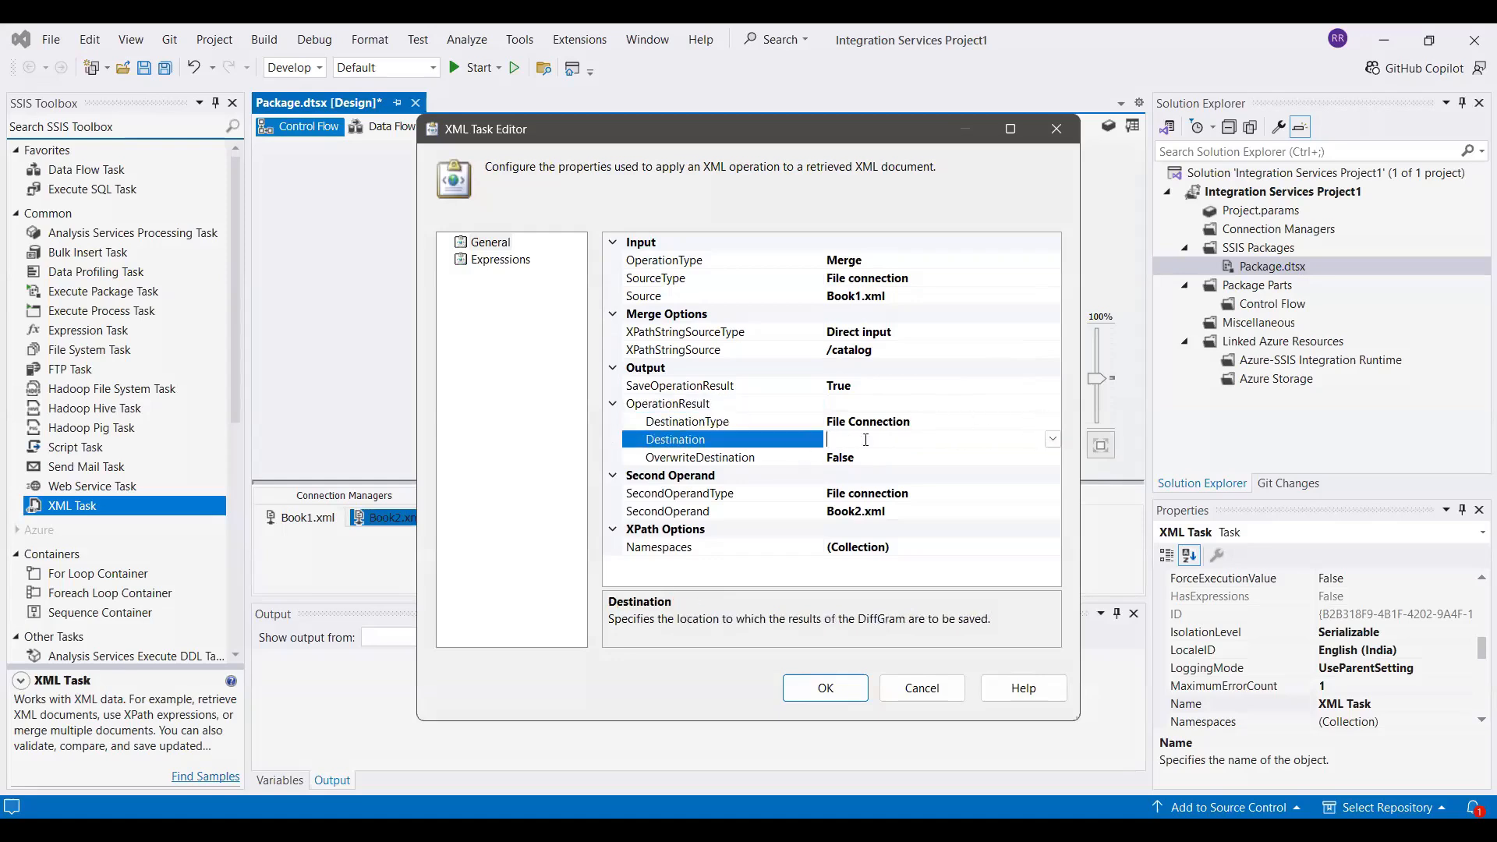
{"action": "left_click", "coordinate": [1053, 439]}
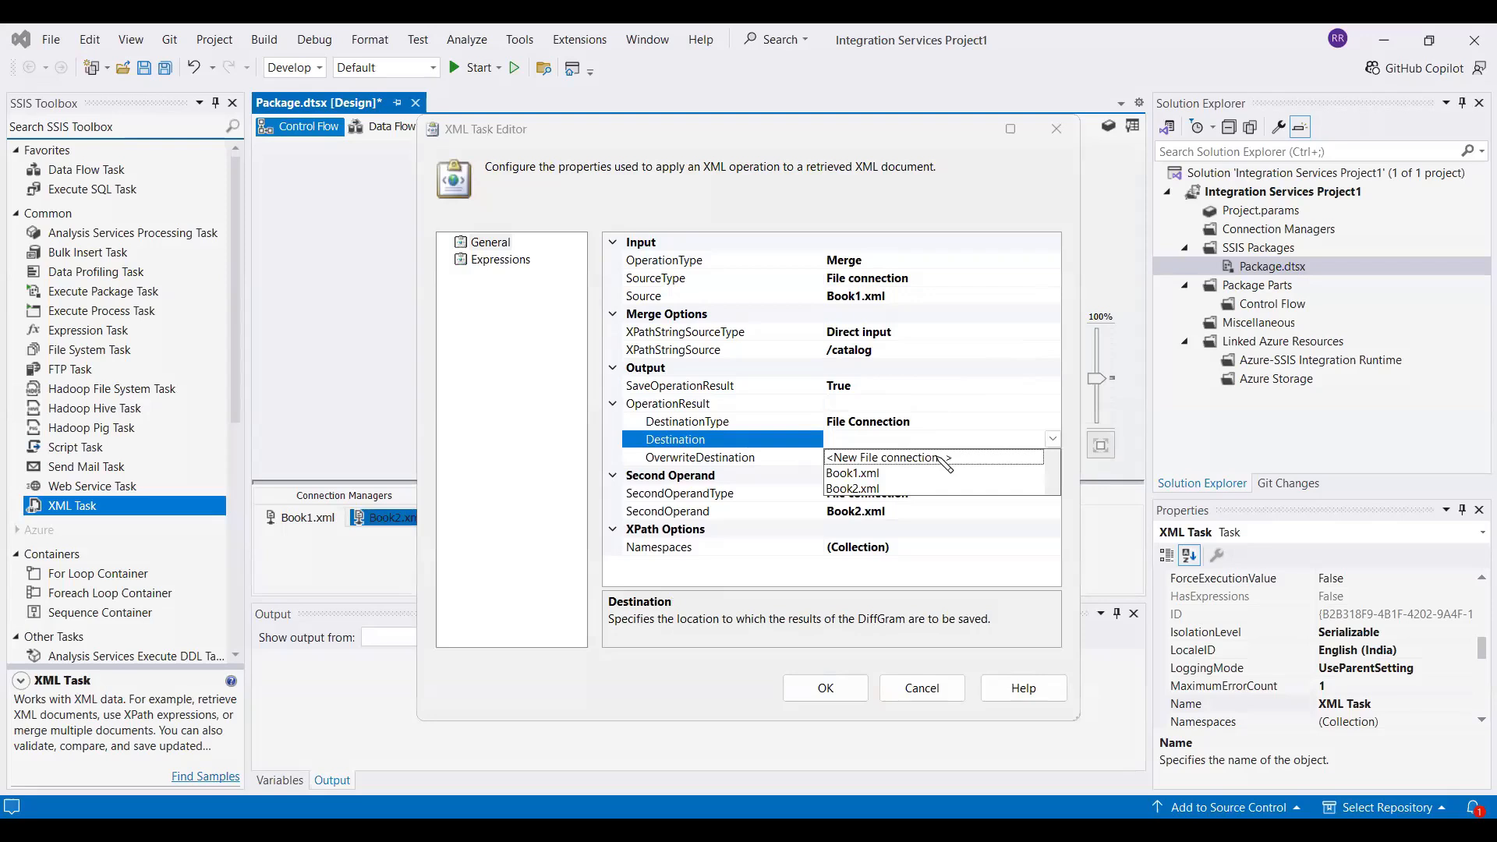
{"action": "left_click", "coordinate": [943, 458]}
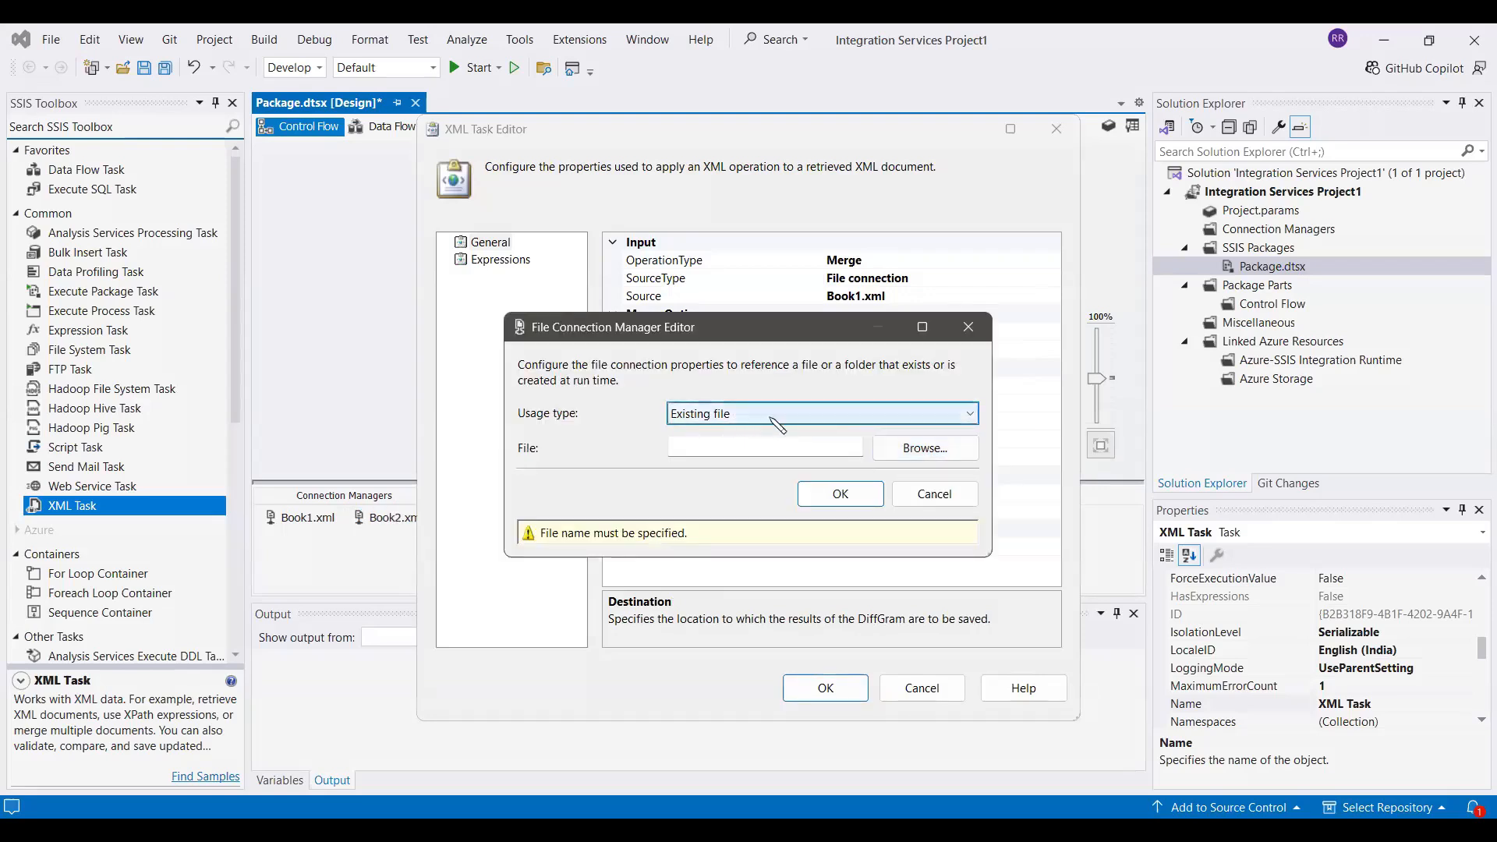
{"action": "left_click", "coordinate": [853, 423]}
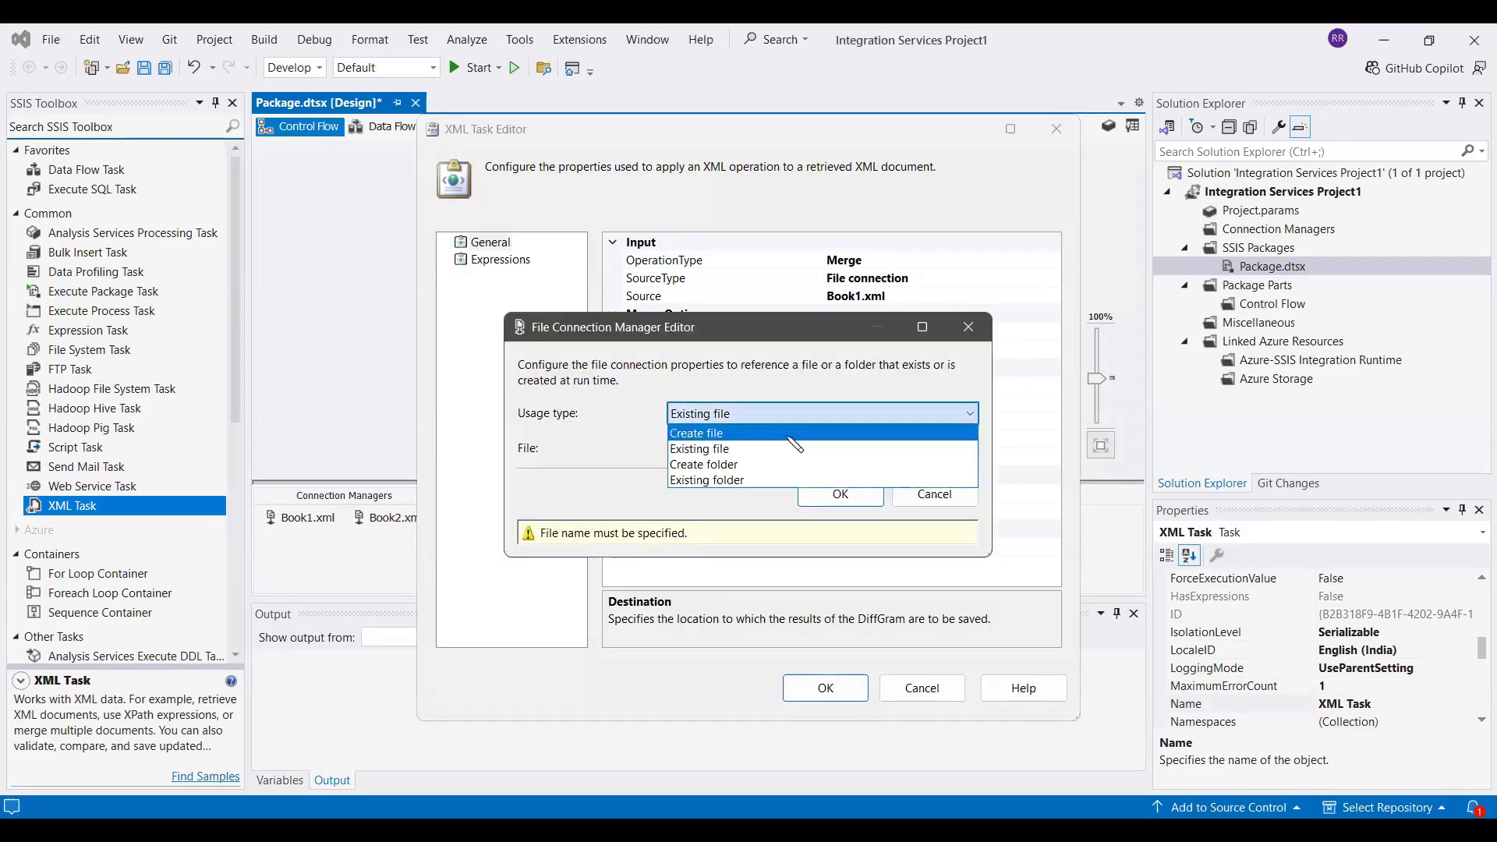
{"action": "left_click", "coordinate": [793, 443]}
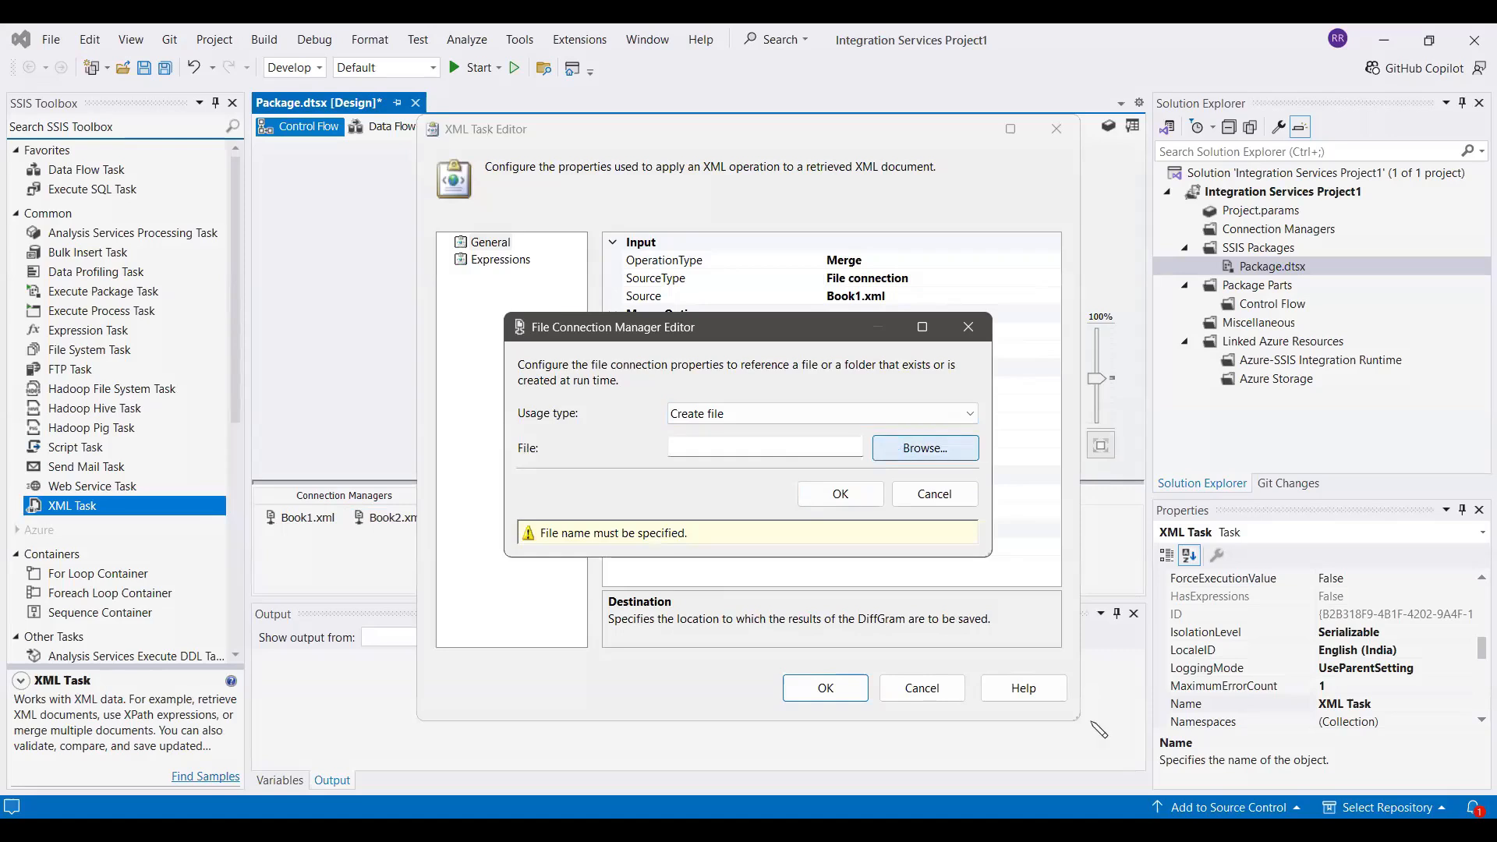
{"action": "left_click", "coordinate": [897, 447]}
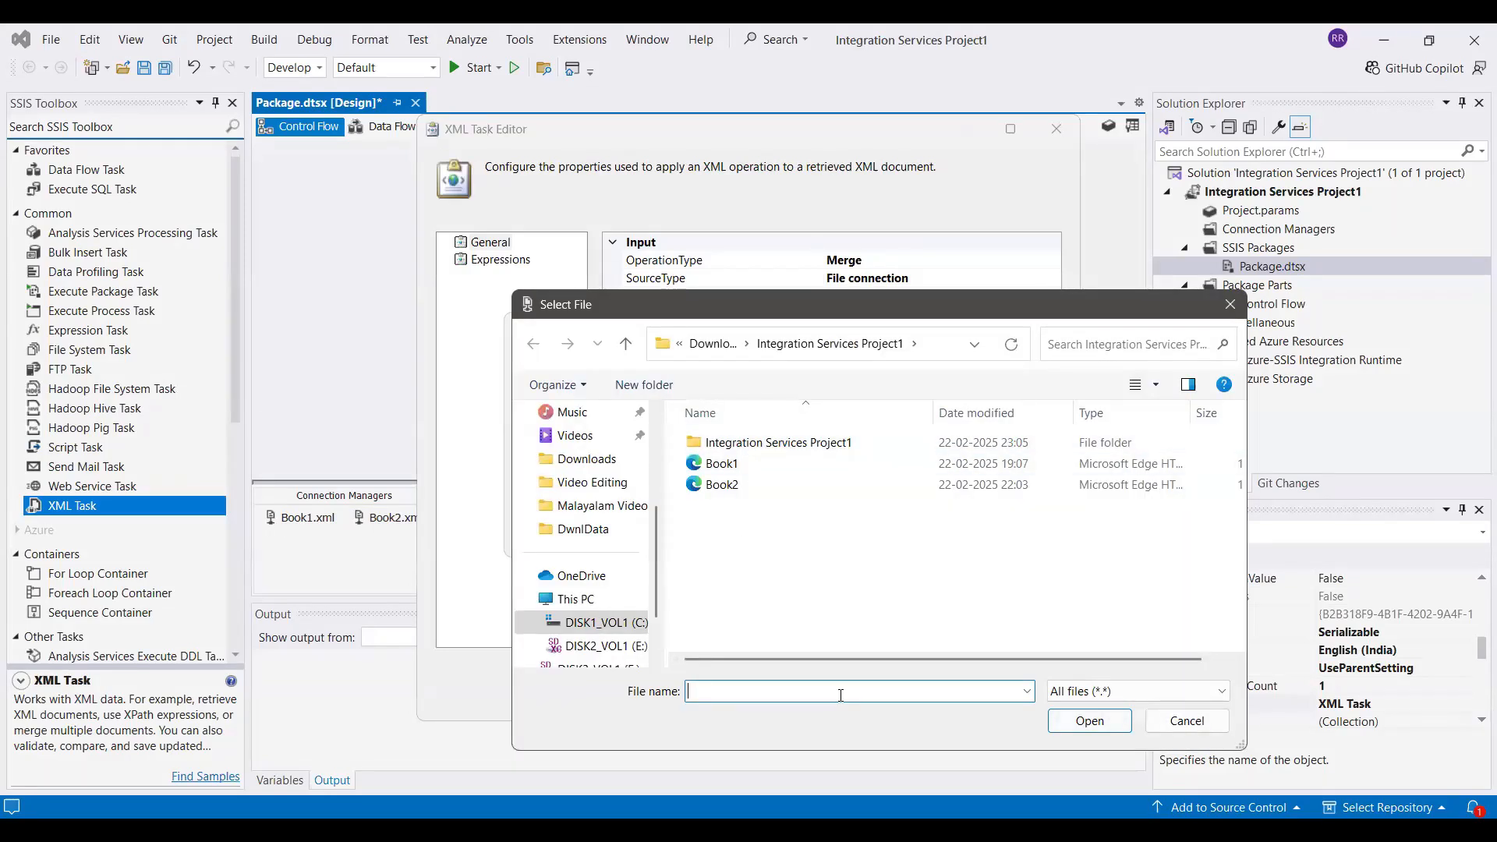
{"action": "type", "text": "Catalog.xml"}
{"action": "key", "text": "Return"}
{"action": "left_click", "coordinate": [862, 495]}
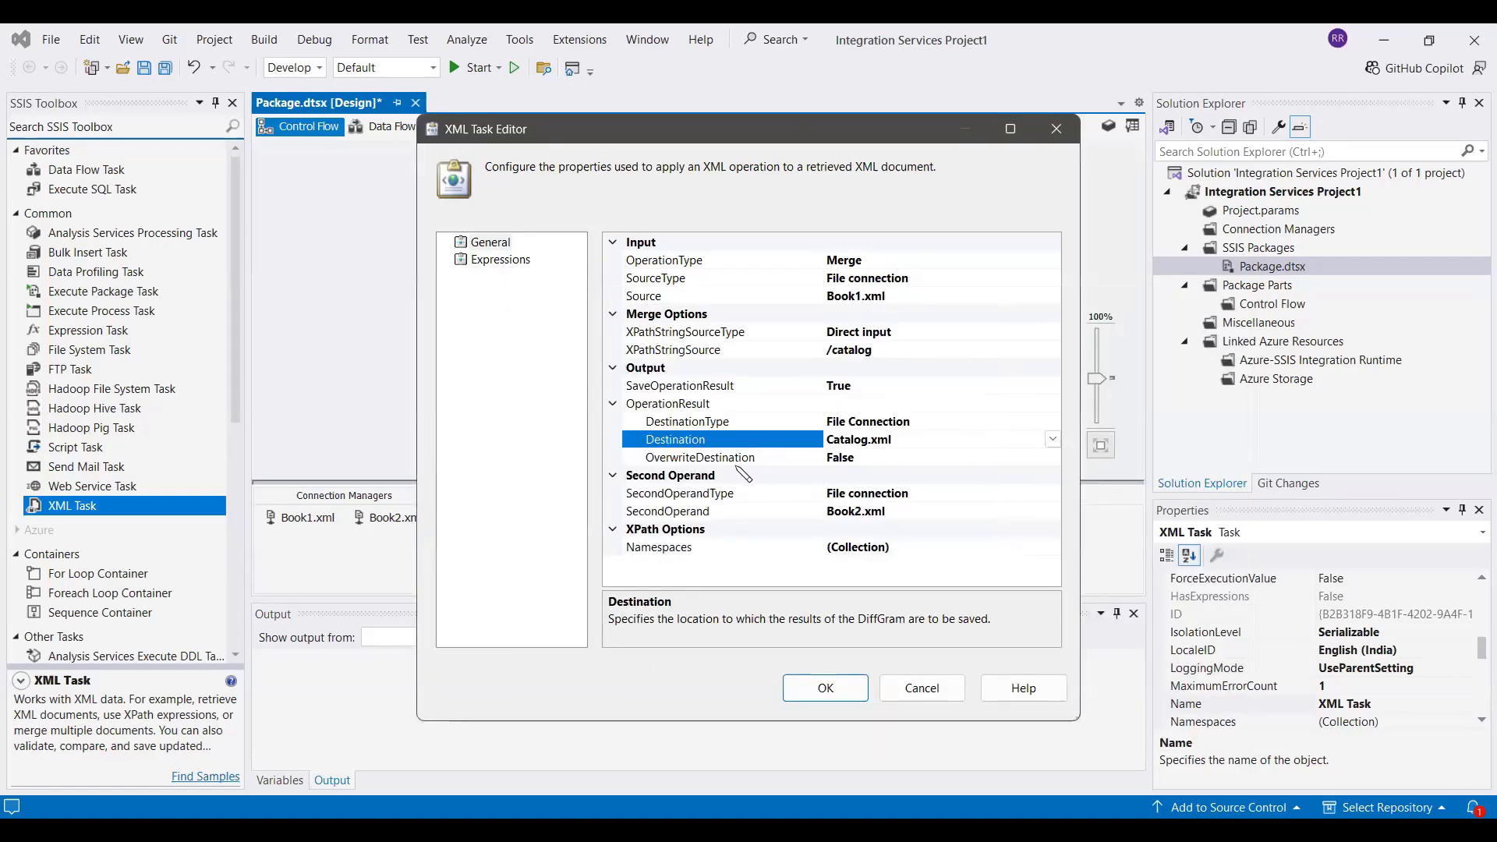
Set OverwriteDestination to True for the operation result and accept the XML Task configuration
{"action": "left_click", "coordinate": [1024, 460]}
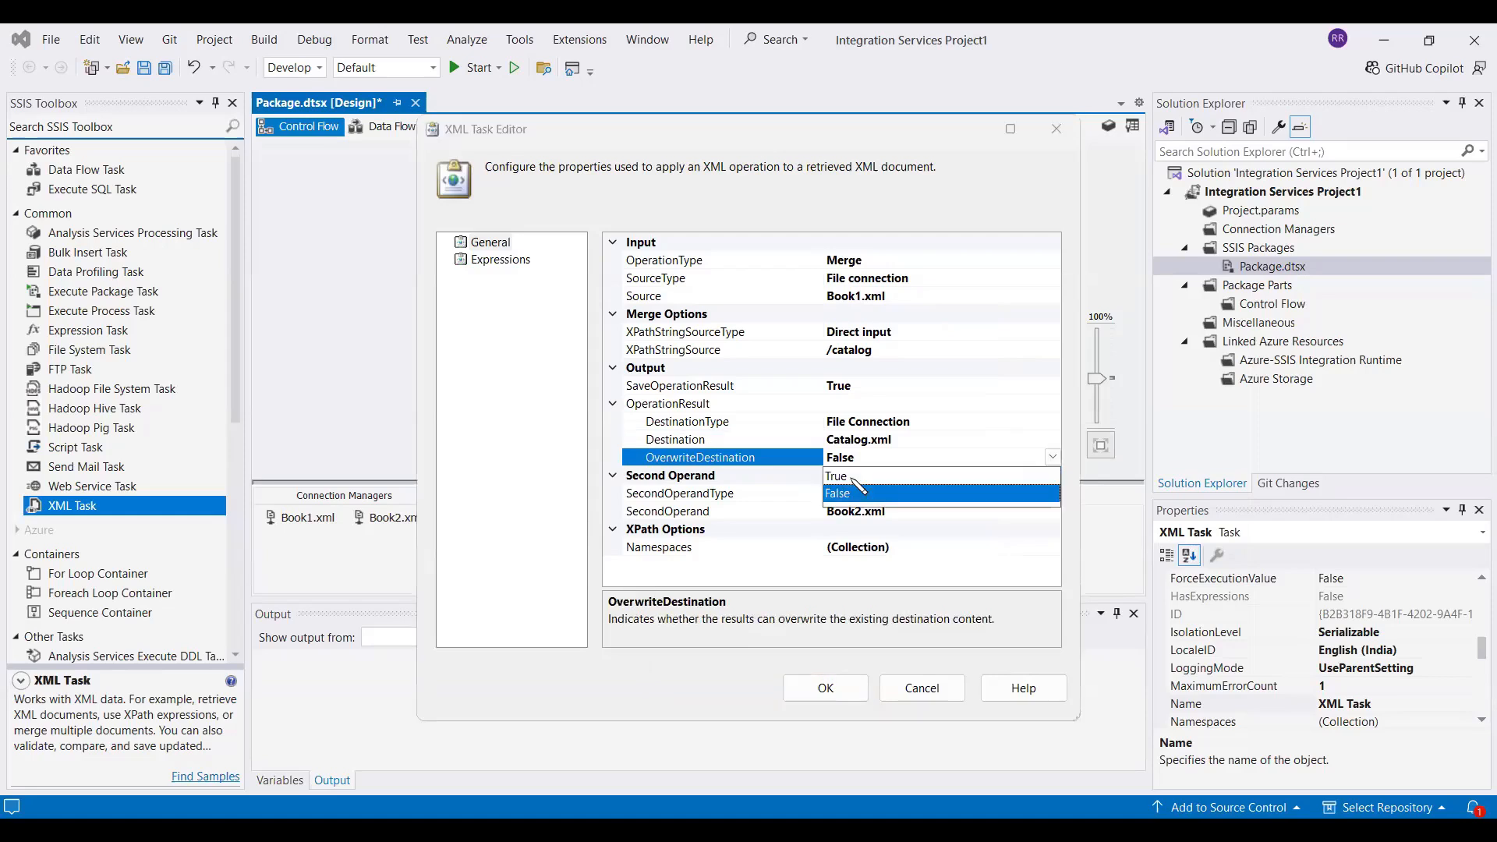
{"action": "left_click", "coordinate": [853, 478]}
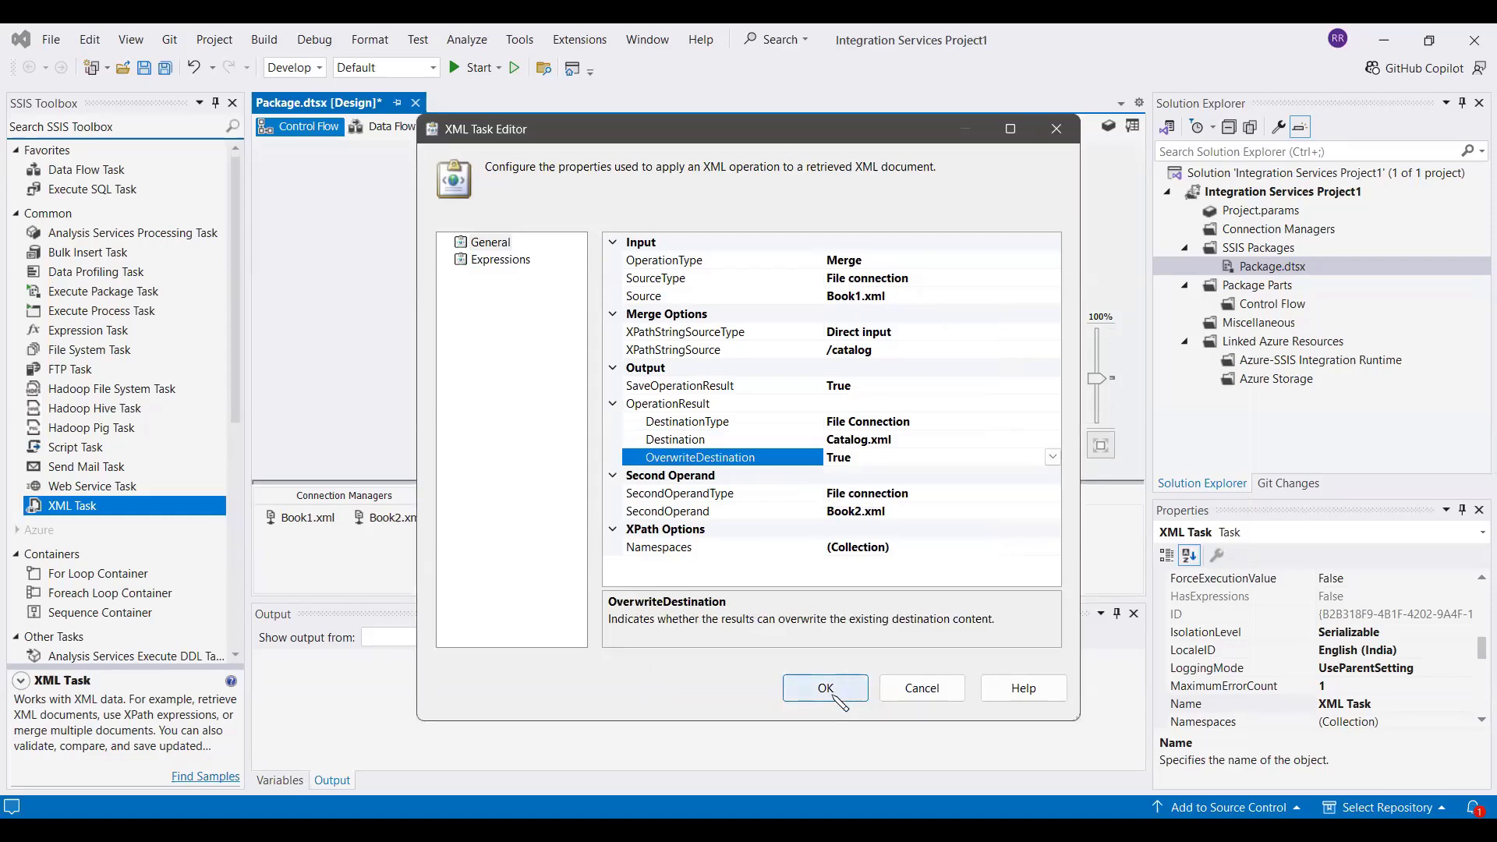
{"action": "left_click", "coordinate": [836, 694]}
Run Package.dtsx in debug mode and return to design mode once execution ends
{"action": "left_click", "coordinate": [1273, 267]}
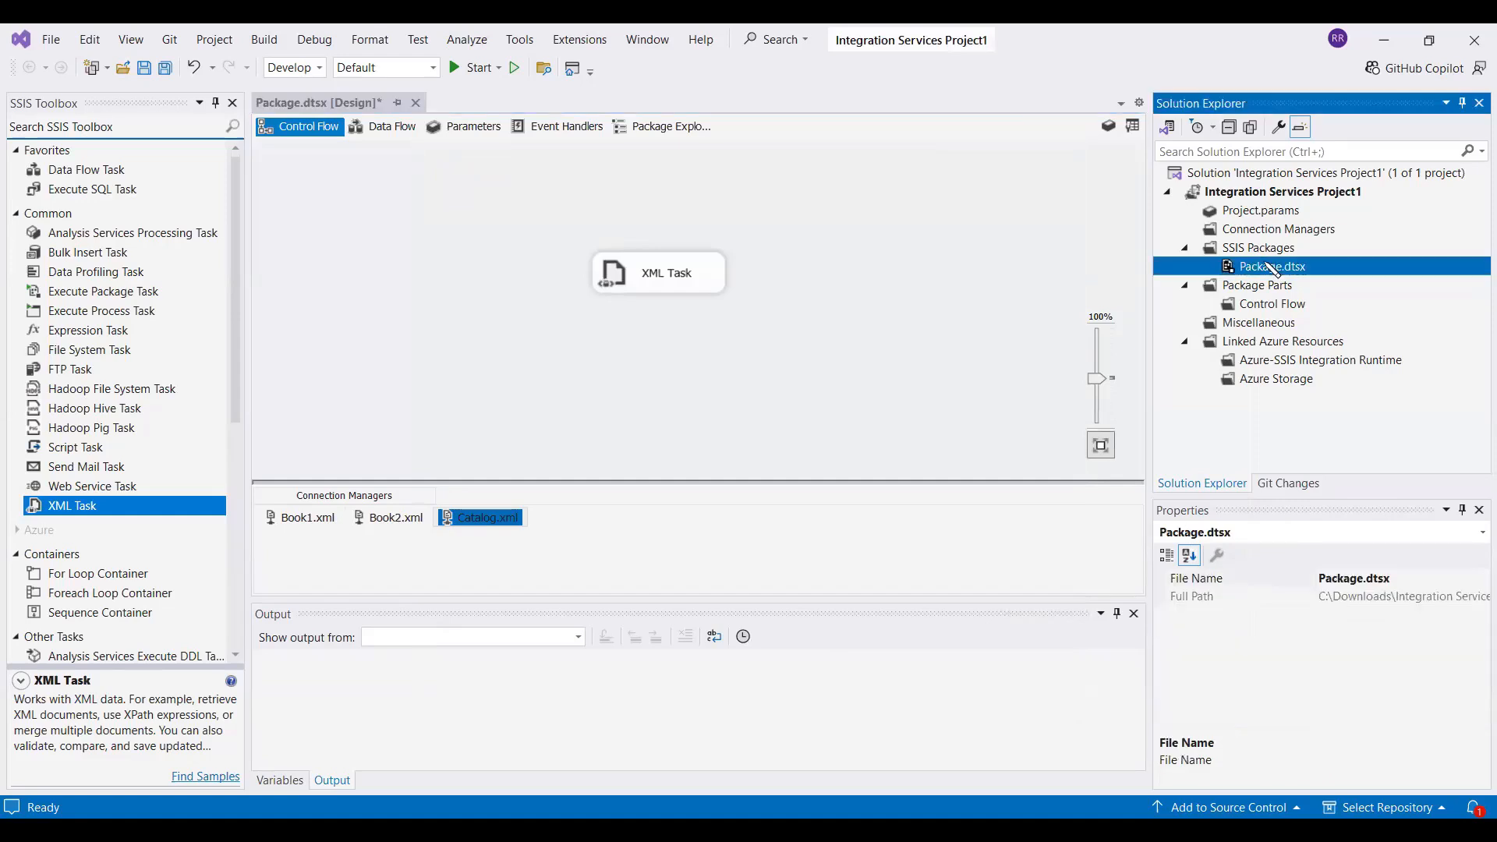
{"action": "key", "text": "F5"}
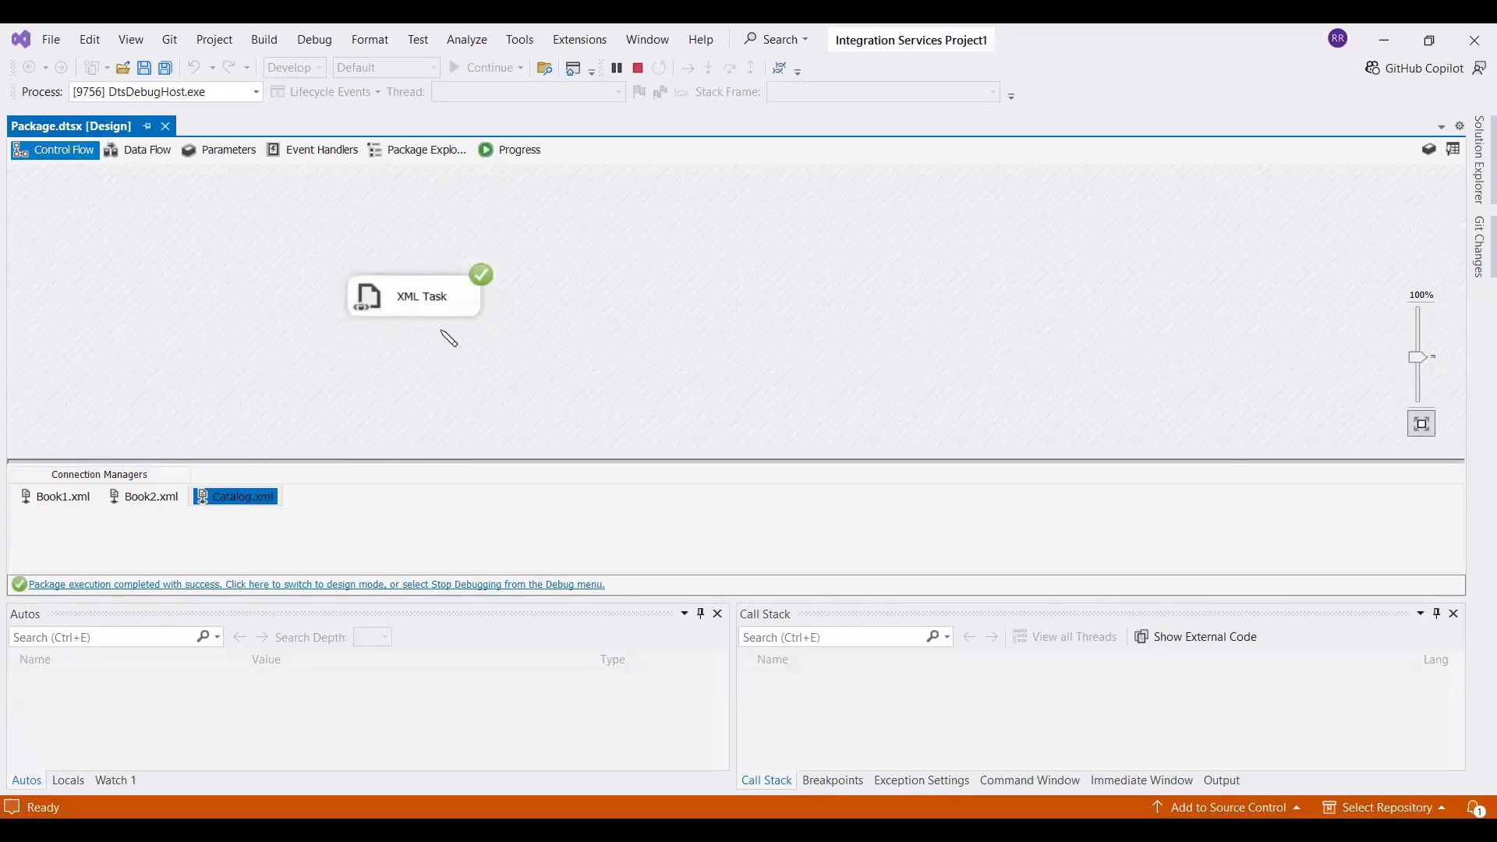
{"action": "left_click", "coordinate": [484, 585]}
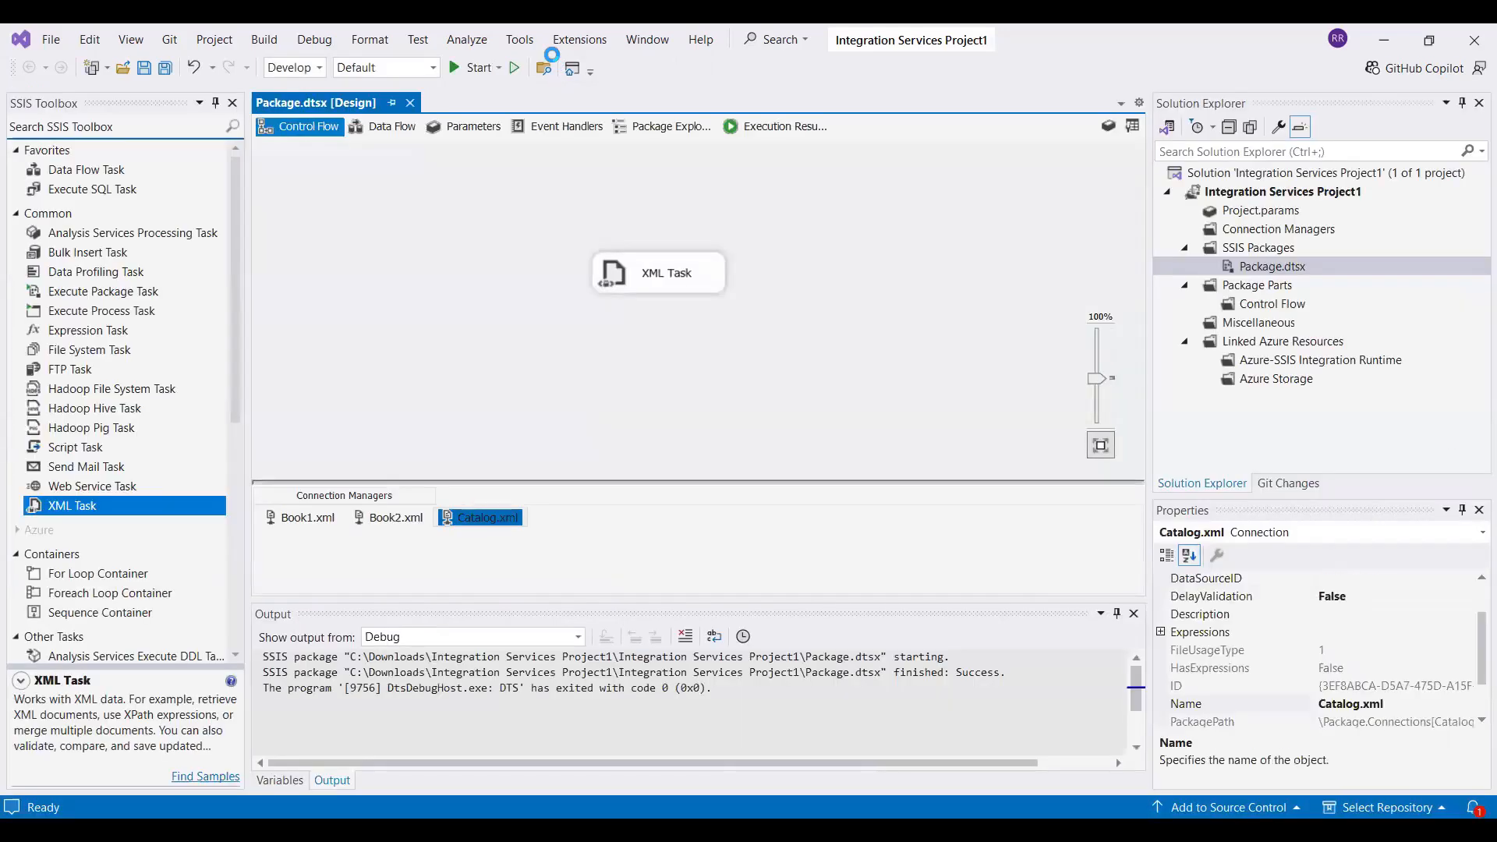
Switch to the project folder in File Explorer, open the generated Catalog file and review its contents
{"action": "key", "text": "alt+Tab"}
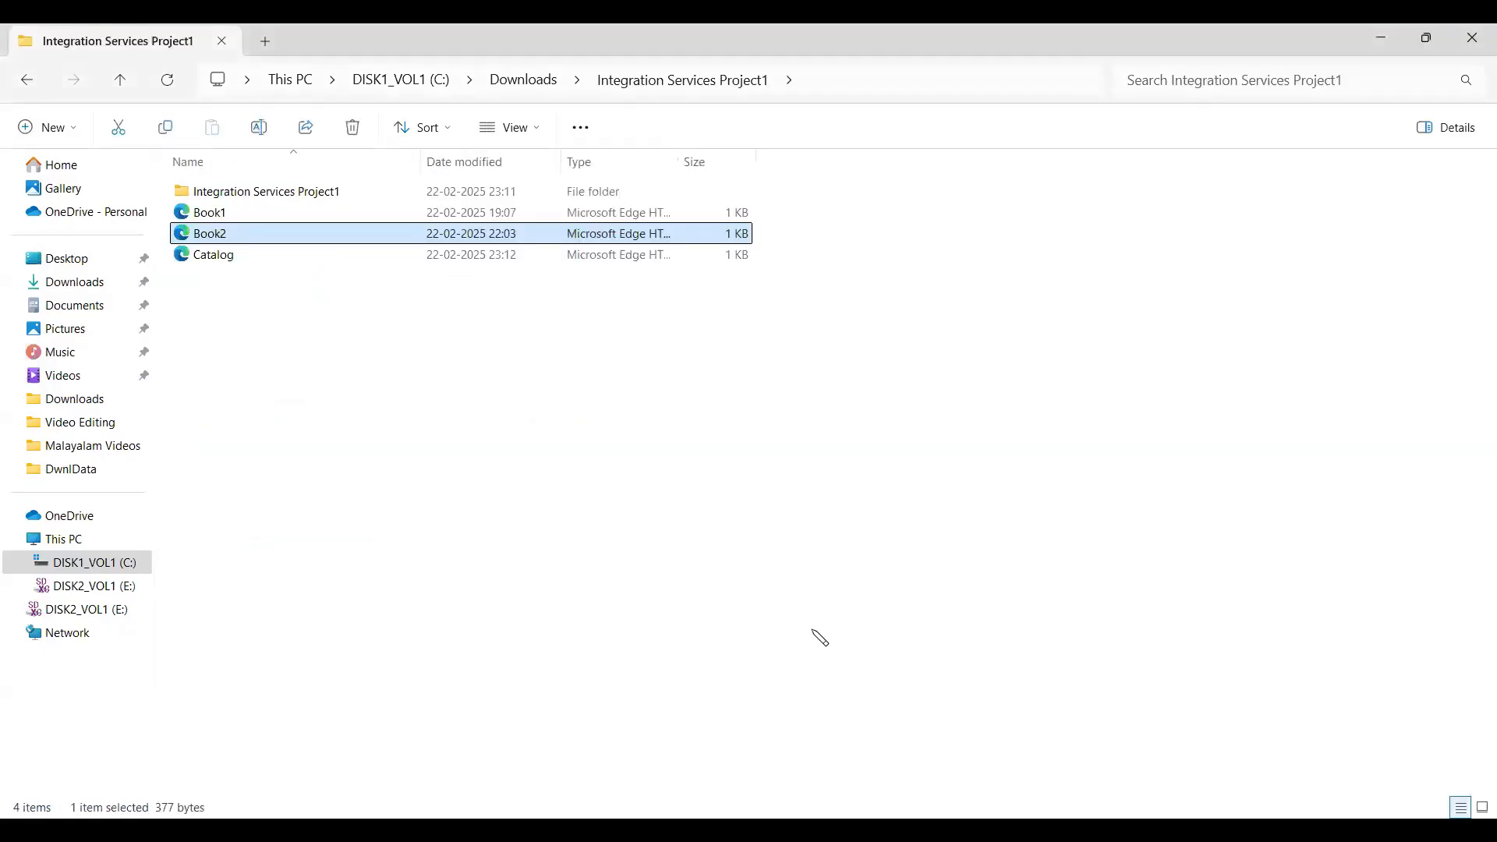
{"action": "left_click", "coordinate": [820, 638]}
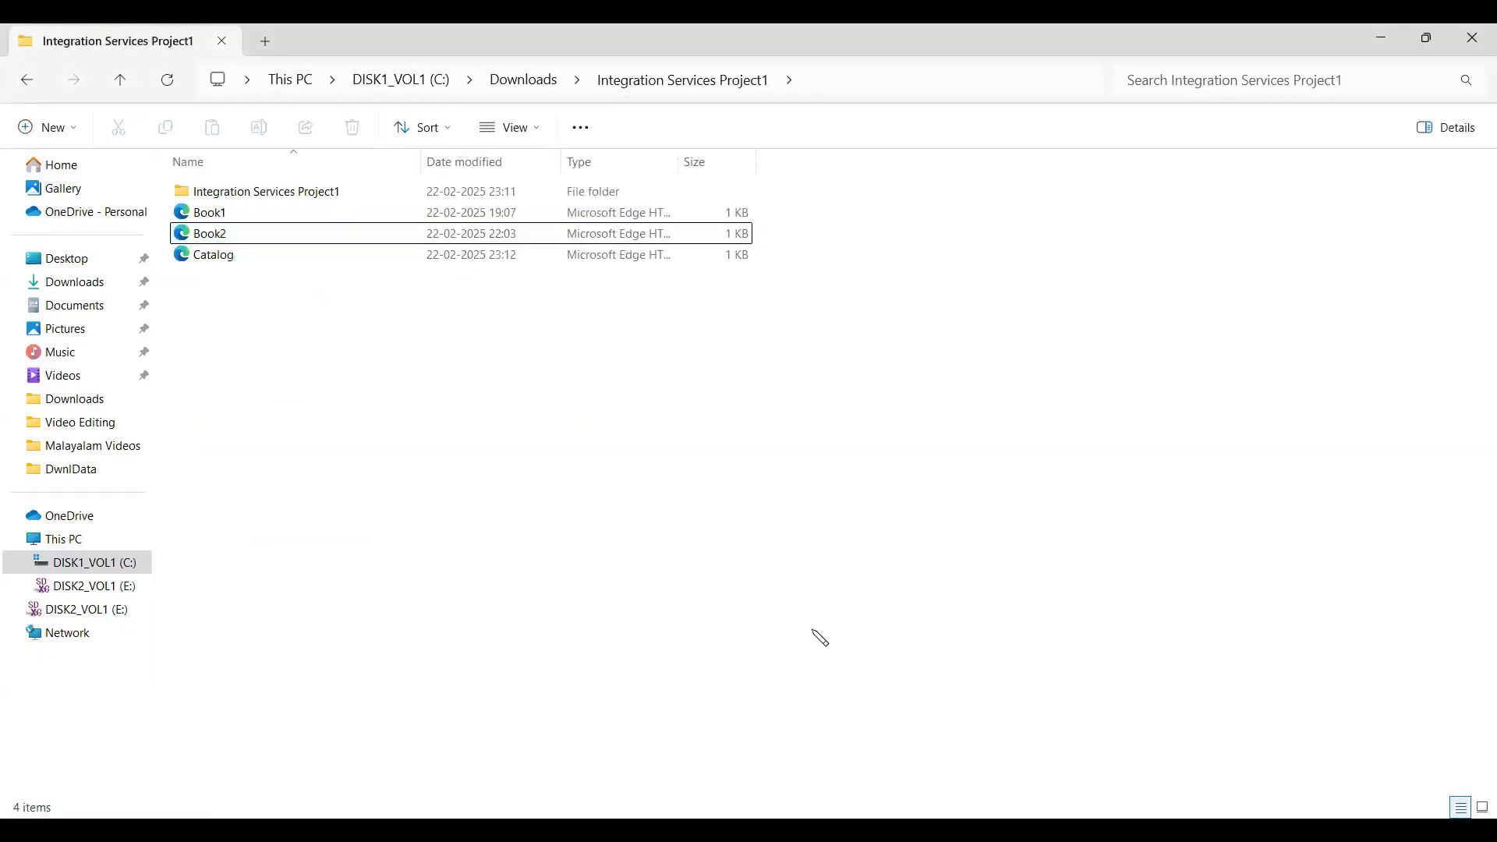
{"action": "double_click", "coordinate": [230, 258]}
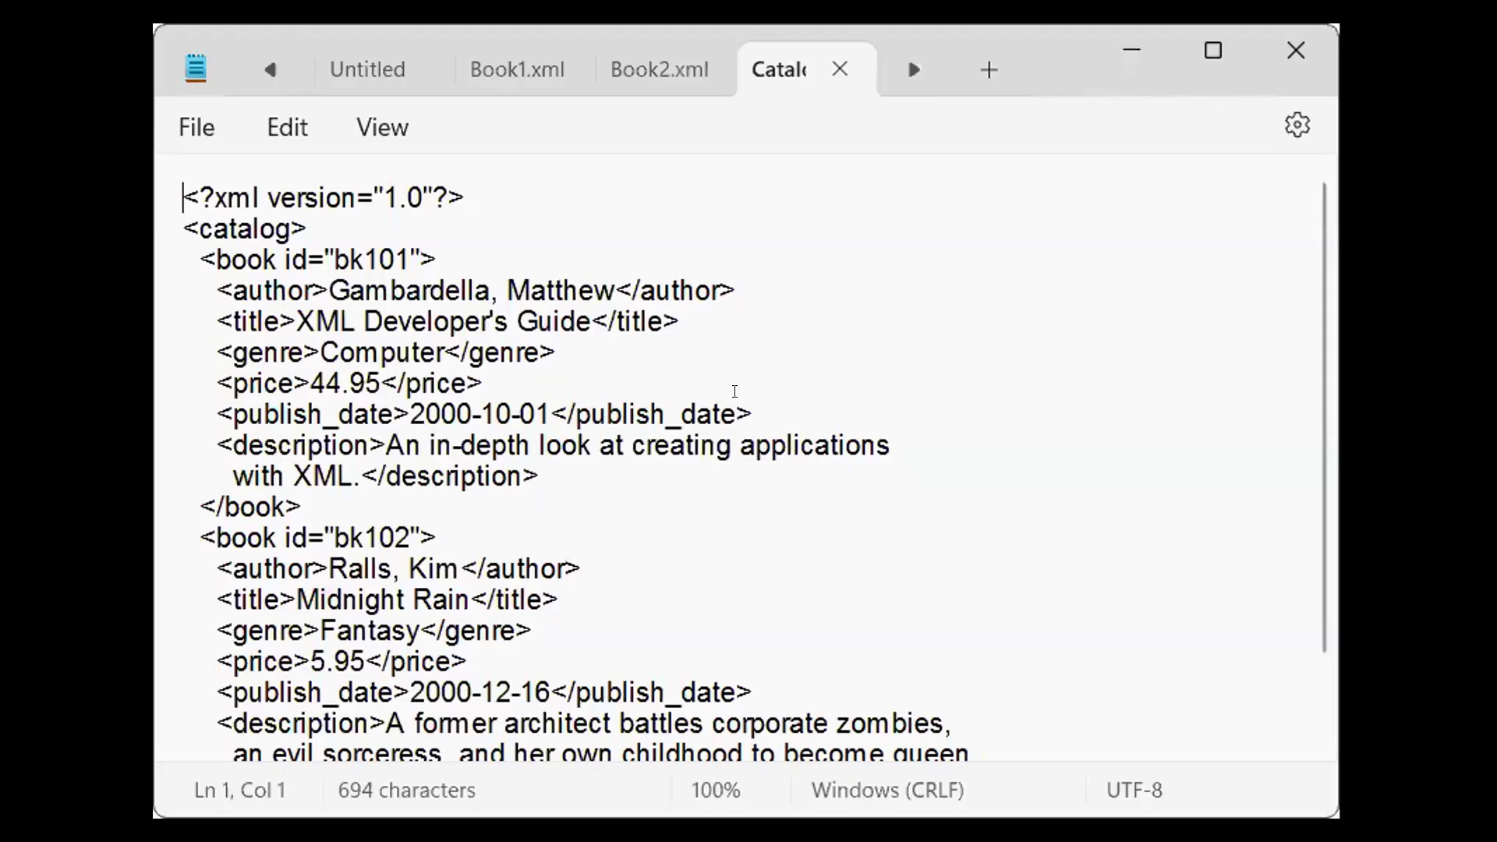
{"action": "scroll", "coordinate": [701, 418], "scroll_direction": "down", "scroll_amount": 2}
{"action": "scroll", "coordinate": [390, 240], "scroll_direction": "up", "scroll_amount": 2}
Compare the source contents of Book1.xml and Book2.xml with the merged book entries in Catalog.xml
{"action": "left_click", "coordinate": [500, 69]}
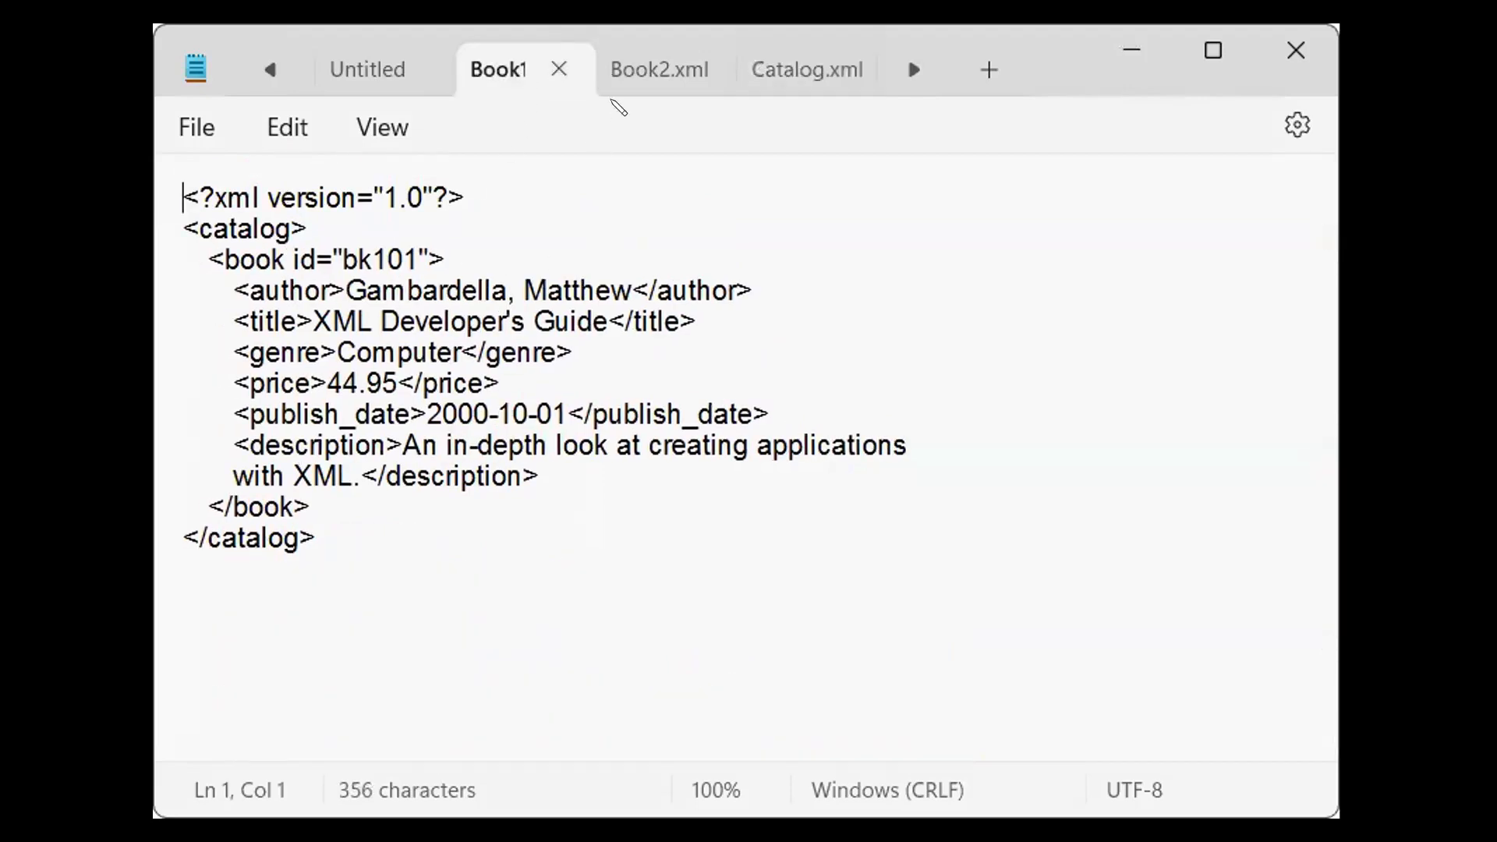
{"action": "left_click", "coordinate": [633, 68]}
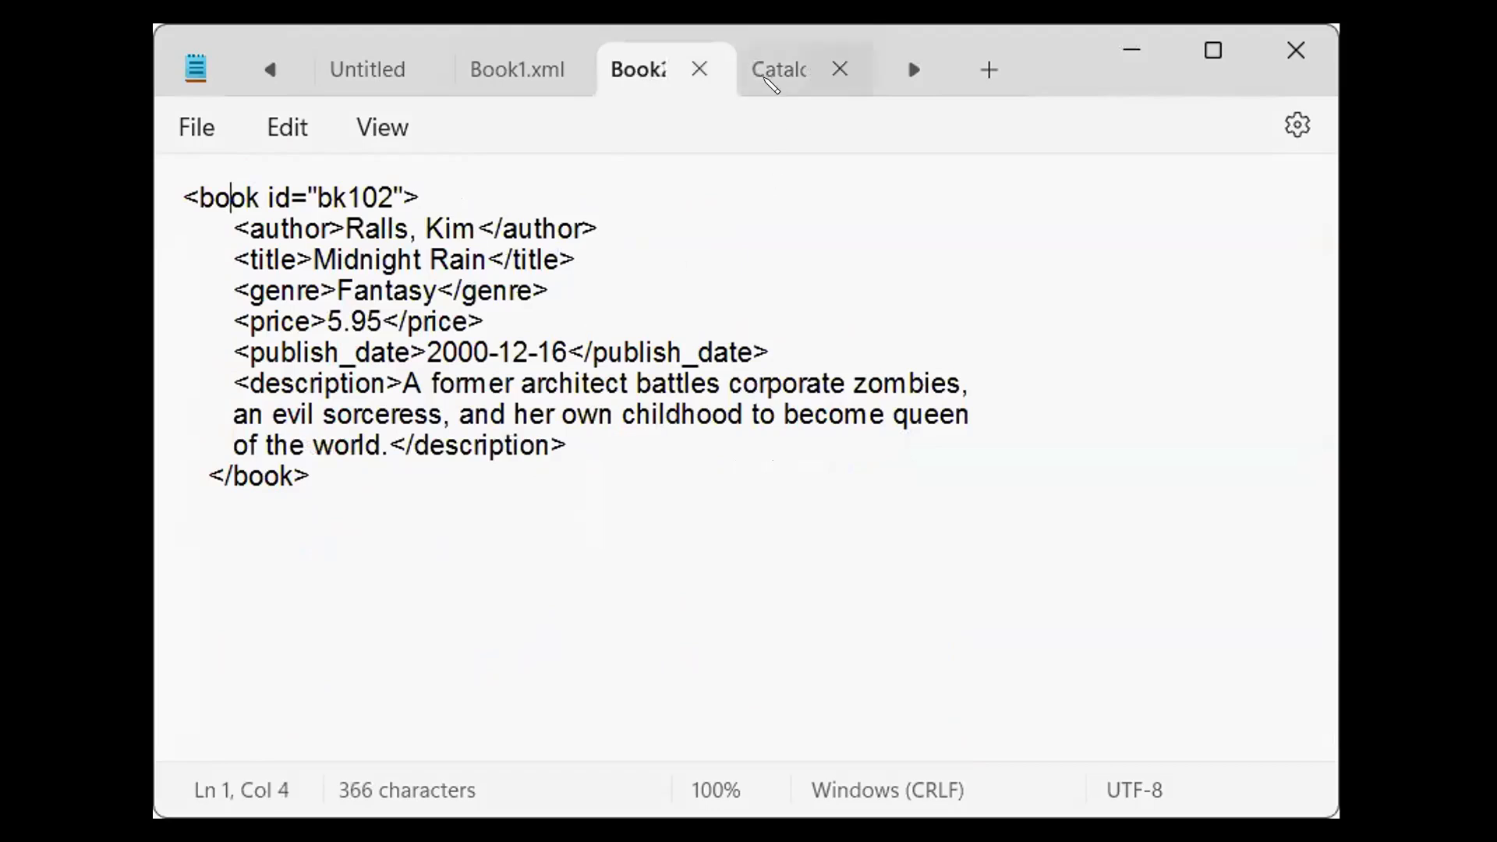
{"action": "left_click", "coordinate": [770, 78]}
{"action": "scroll", "coordinate": [383, 363], "scroll_direction": "down", "scroll_amount": 1}
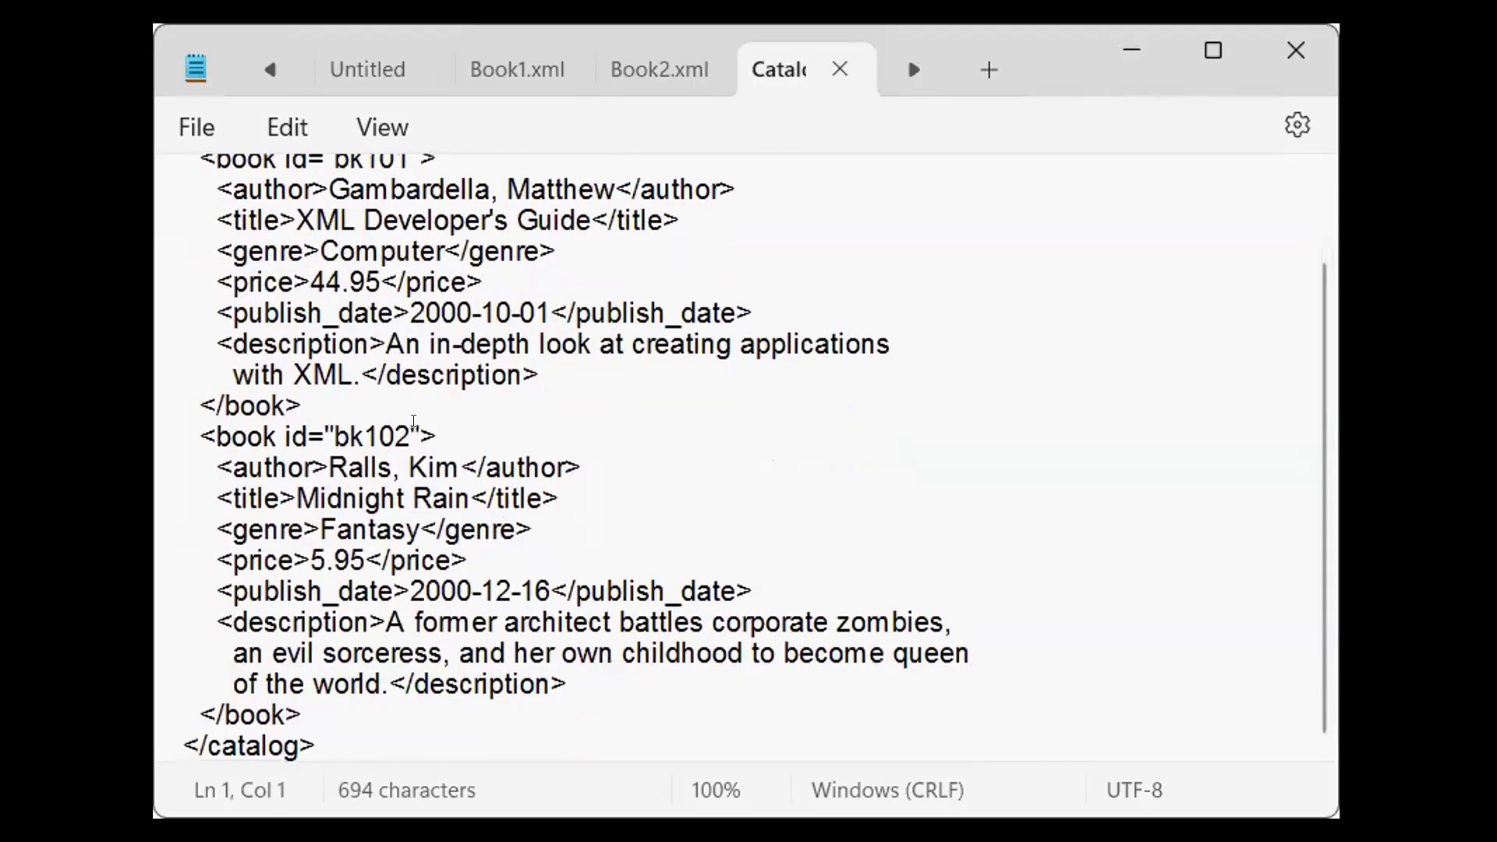